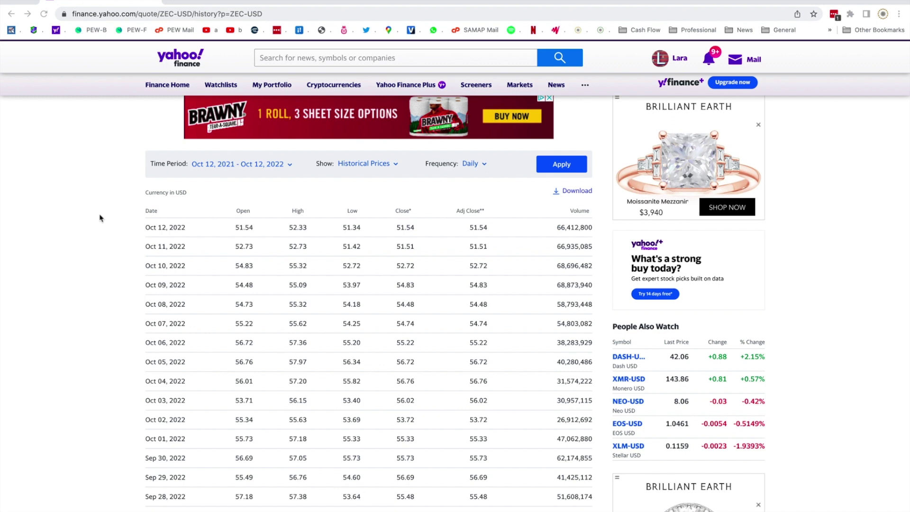
- Set the start date of the Zcash (ZEC-USD) historical prices to 03/30/2022, apply the period and download the data
scroll(105, 205, up, 5)
click(120, 231)
scroll(121, 234, down, 1)
scroll(119, 231, down, 2)
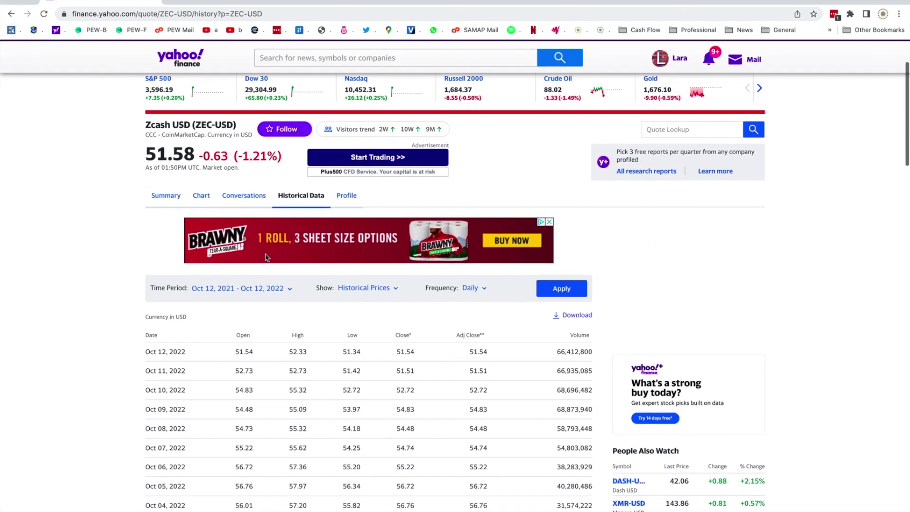
click(289, 288)
click(260, 354)
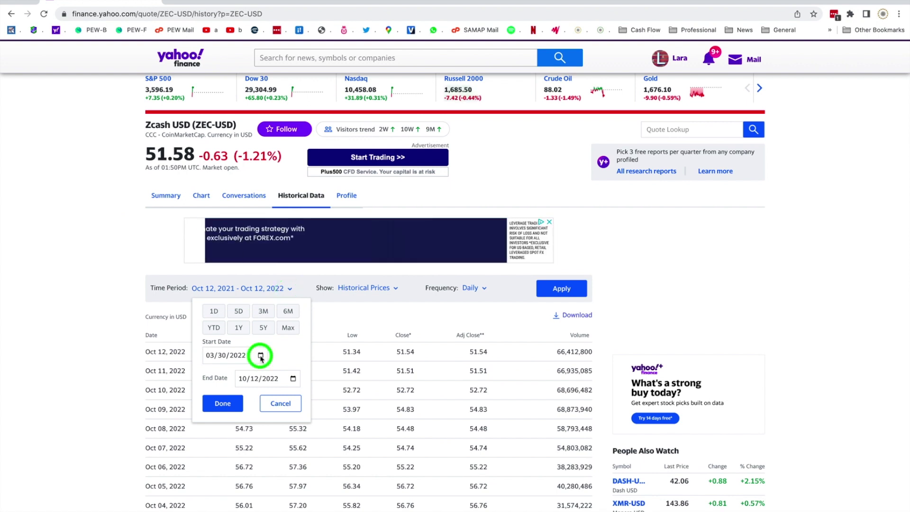
click(569, 317)
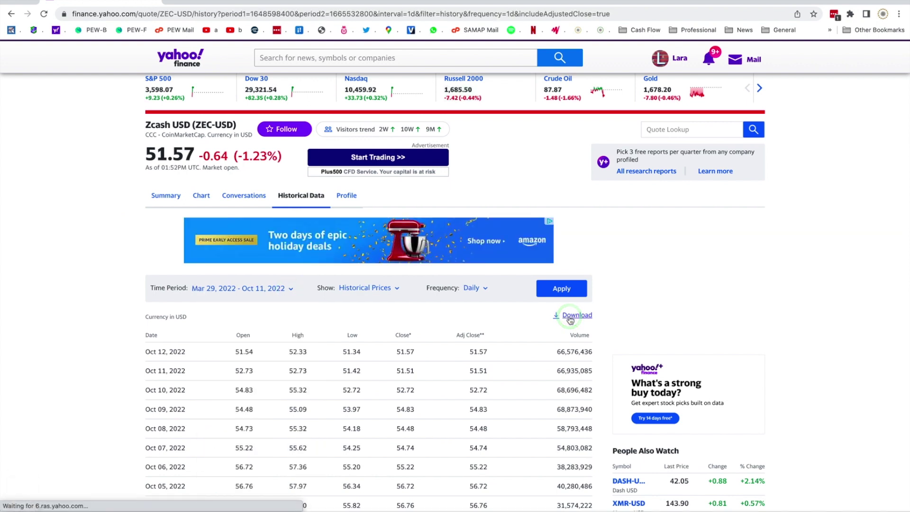
- Switch to MotiveWave, start a data import and add ZEC-USD.csv from Downloads as a CSV/ASCII file
key(super+Tab)
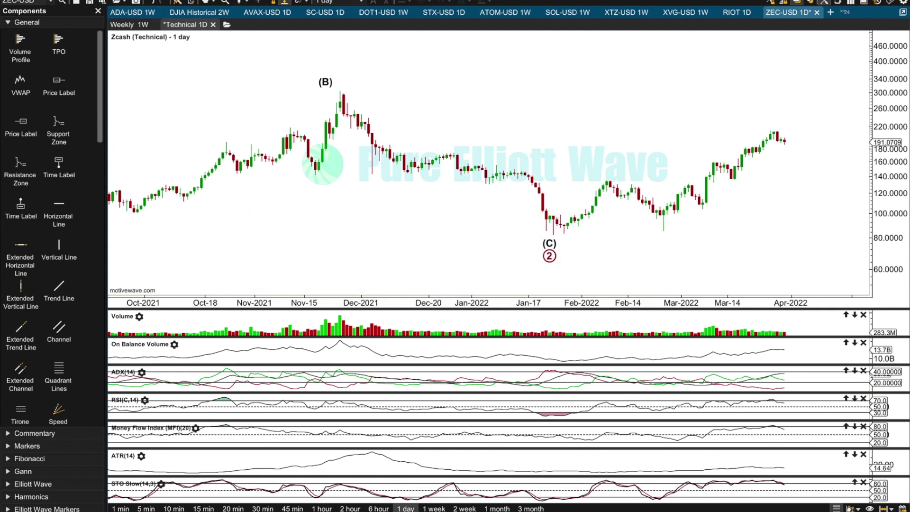
click(77, 2)
mouse_move(114, 20)
click(198, 89)
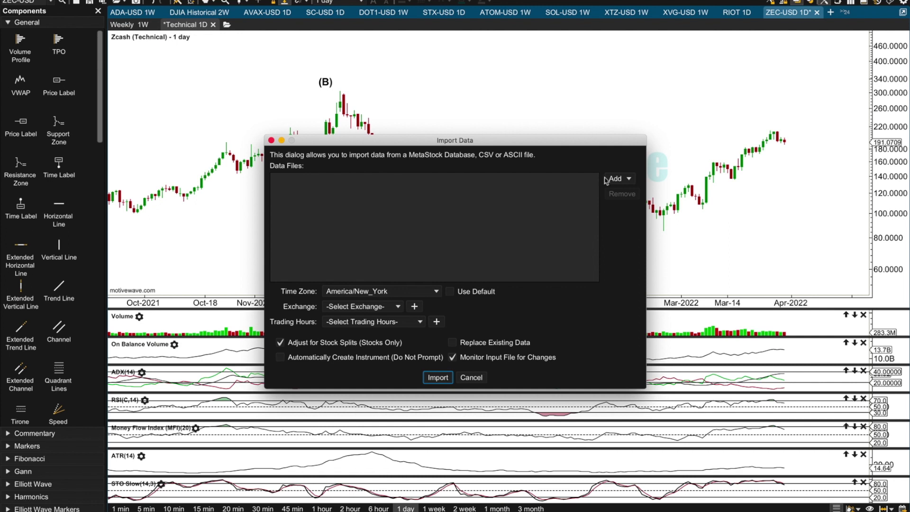
click(613, 178)
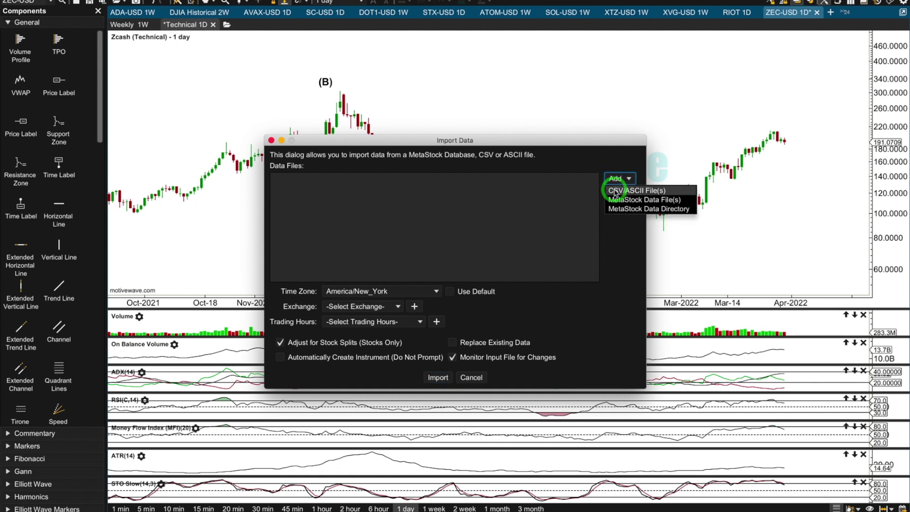
click(615, 191)
click(456, 190)
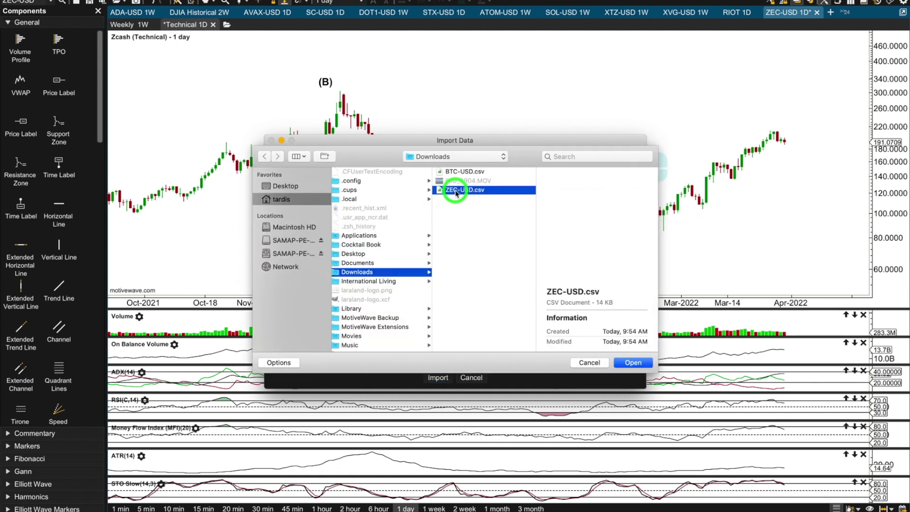
click(632, 362)
- Disable input file monitoring and stock split adjustment, and import the data
click(452, 356)
click(281, 343)
key(Return)
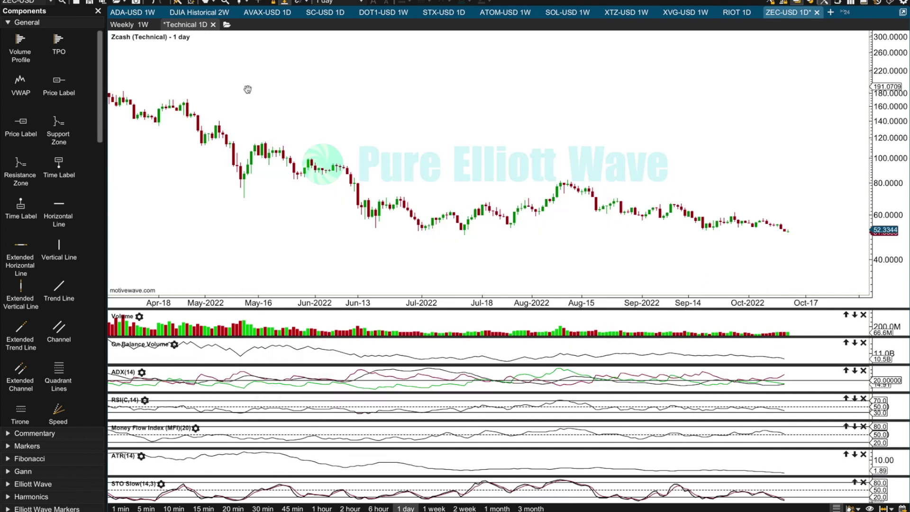
- On the Weekly chart, move the end point of wave (C) and circled 2 just below and beyond the latest October 2022 candle
drag(248, 89, 280, 93)
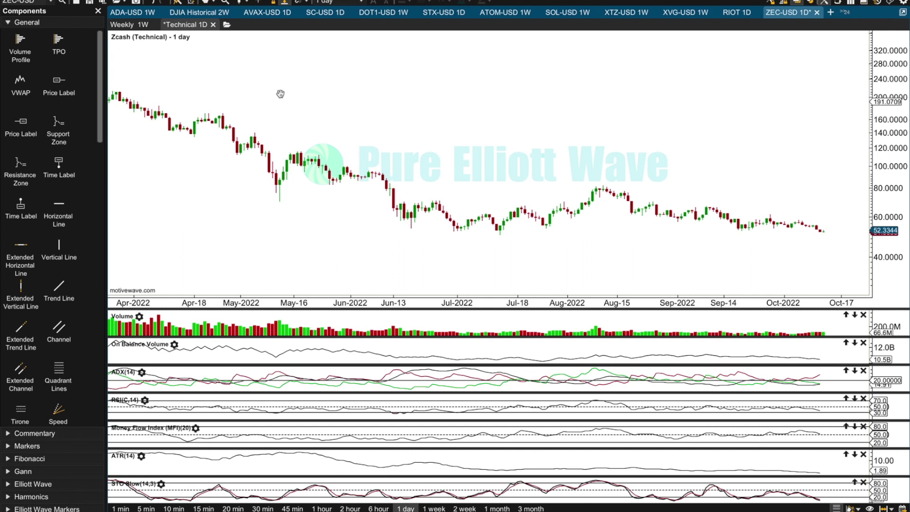
click(121, 24)
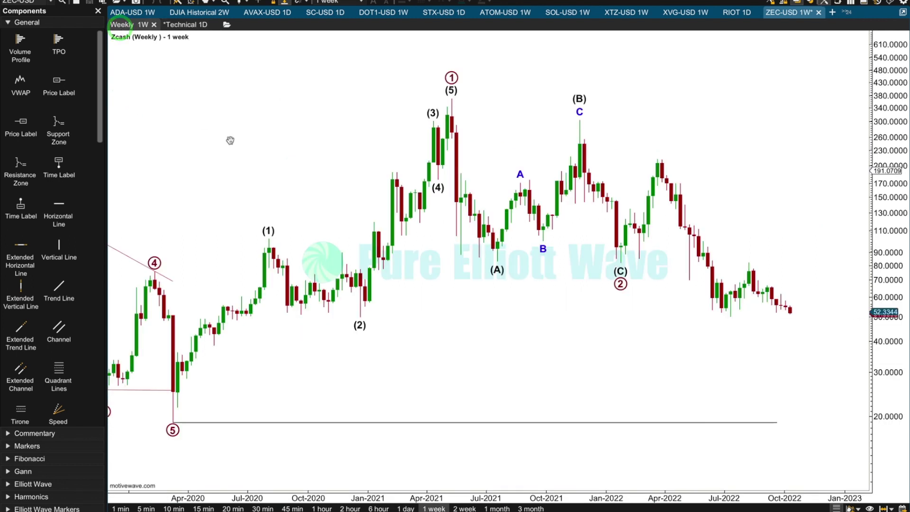
drag(621, 284, 848, 327)
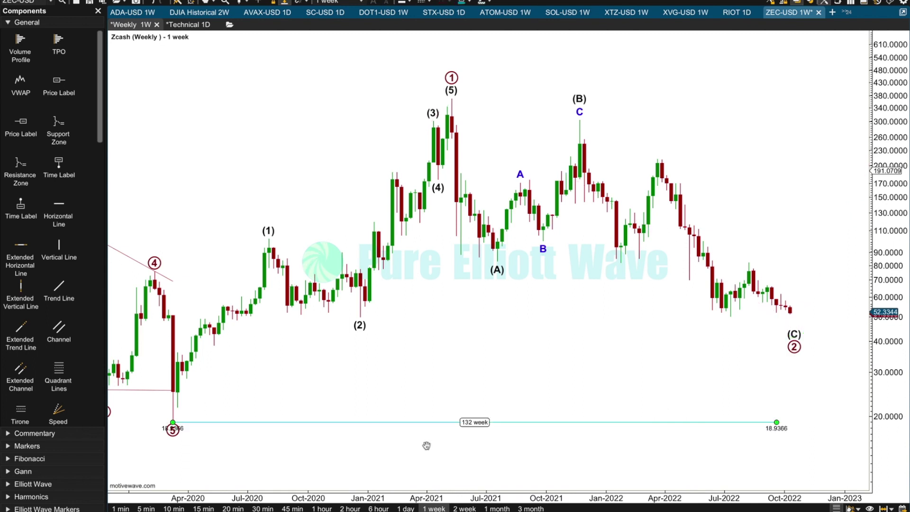
- Examine the whole weekly Zcash wave count from the start of the data in 2016 to circled wave 2
drag(435, 497, 452, 497)
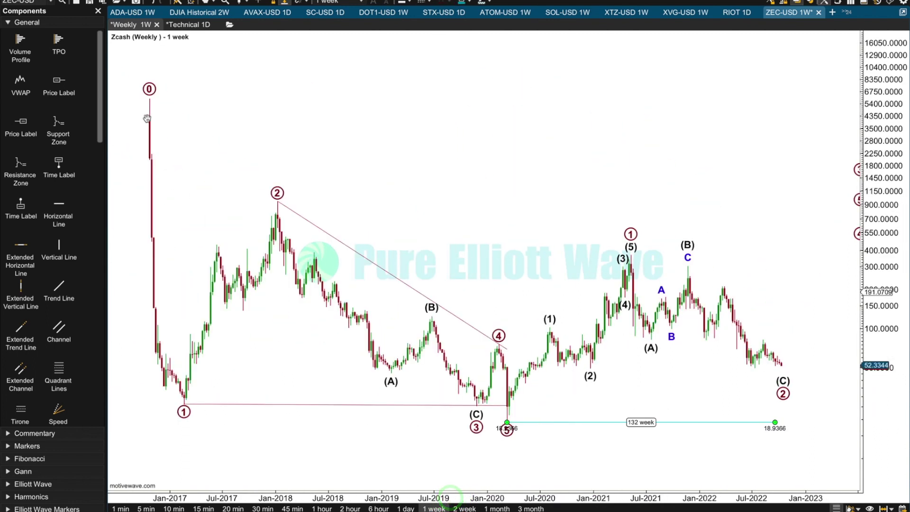
click(161, 106)
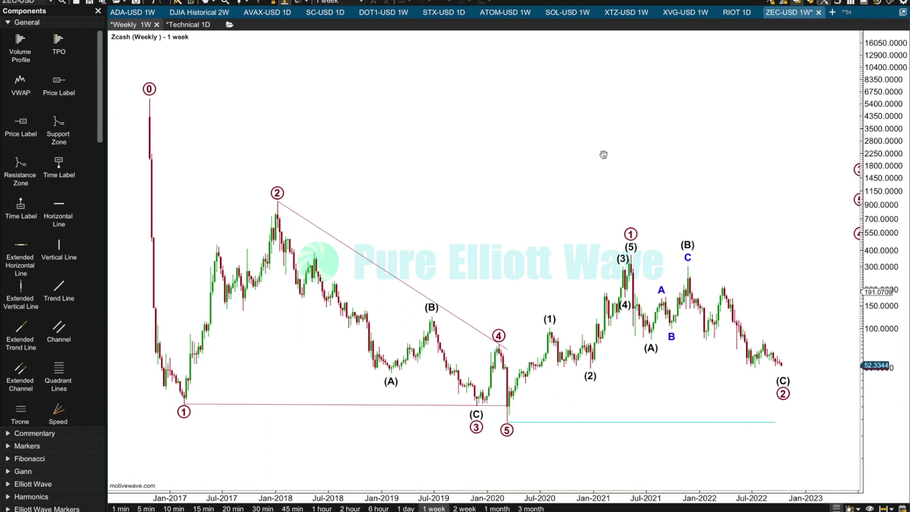
drag(601, 153, 521, 160)
mouse_move(782, 58)
mouse_down()
mouse_move(867, 148)
mouse_move(825, 155)
mouse_up()
drag(749, 170, 773, 172)
drag(631, 493, 617, 493)
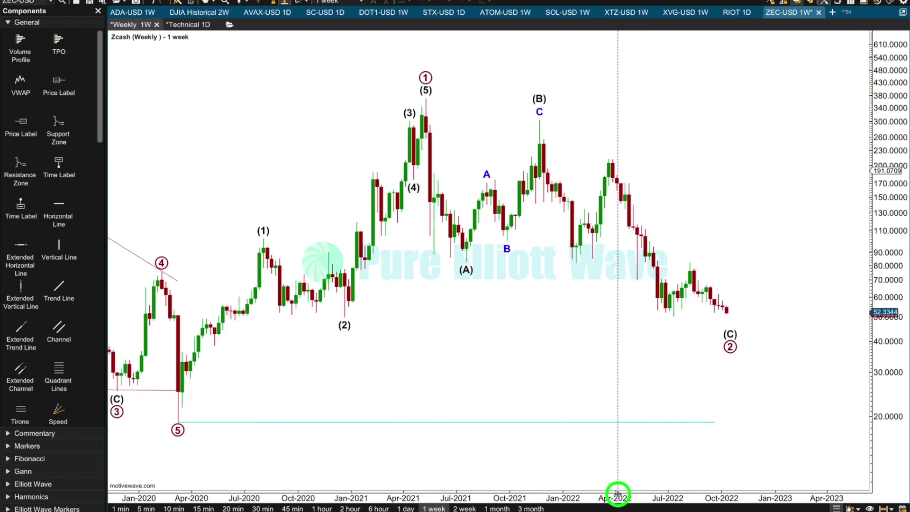
- Decompose weekly wave (C) into an impulse and place the end of wave 3 at the July 2022 low, about 50.16
click(729, 347)
click(730, 334)
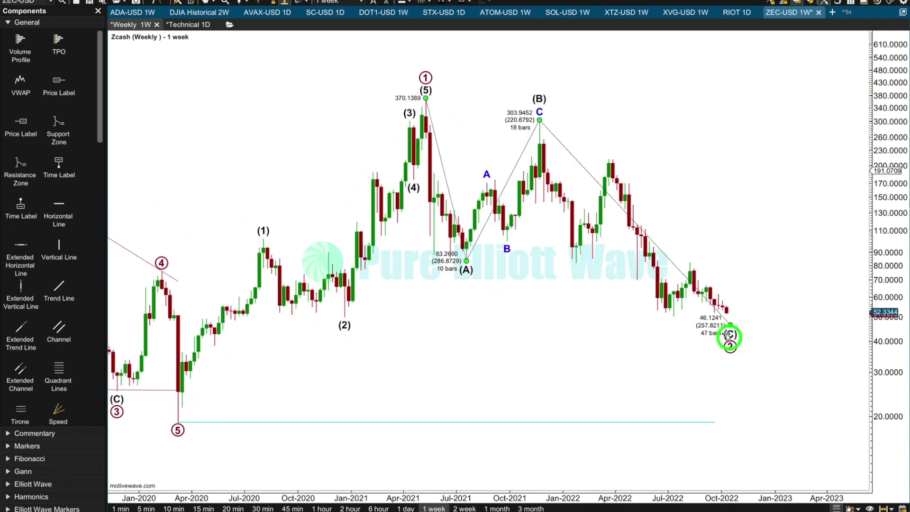
right_click(684, 277)
mouse_move(711, 318)
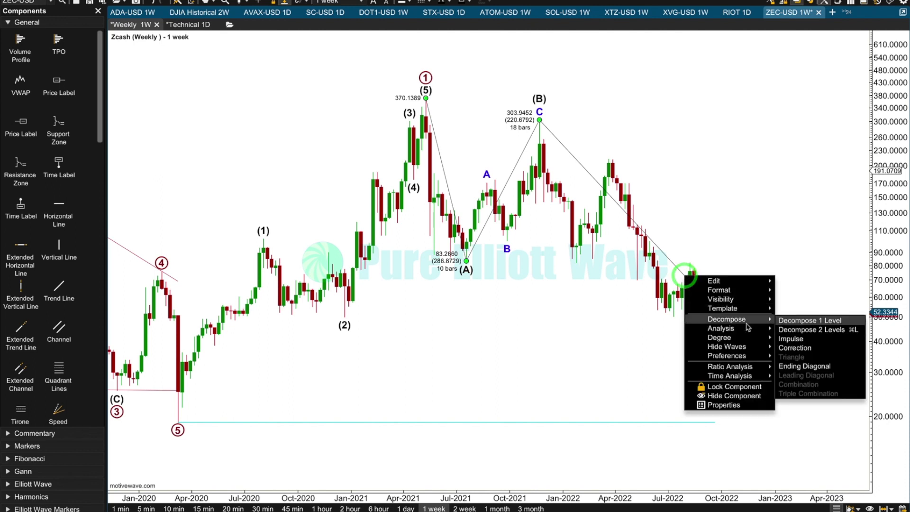
click(794, 340)
click(675, 322)
drag(675, 322, 673, 316)
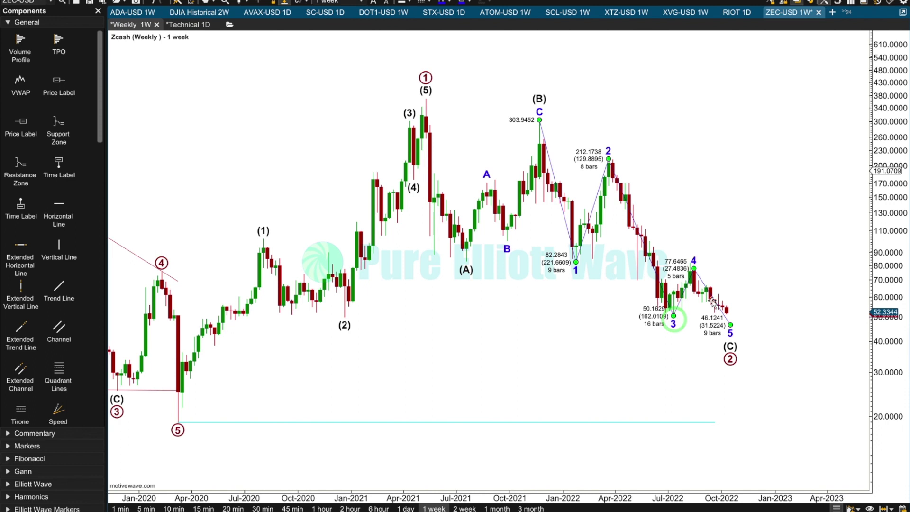
click(729, 326)
click(674, 317)
- Open the Daily analysis of Zcash alongside the Weekly and Technical ones
click(230, 25)
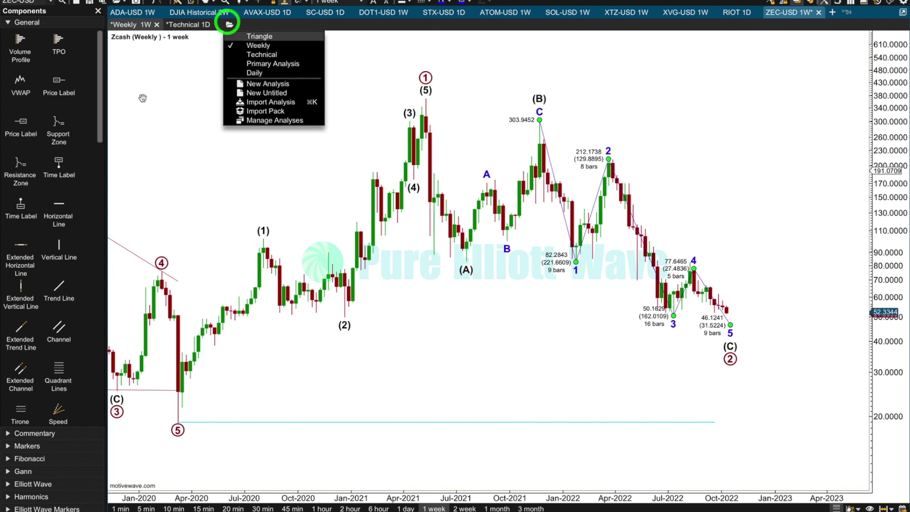
click(254, 73)
click(366, 423)
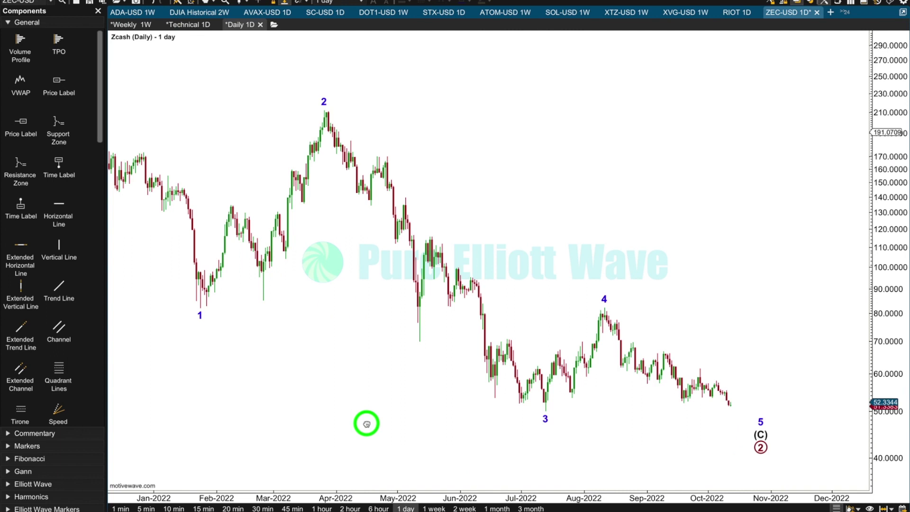
click(419, 326)
- Add a MACD study to the daily chart with EMA method, periods 12 and 26, and signal period 9
click(153, 1)
mouse_move(162, 1)
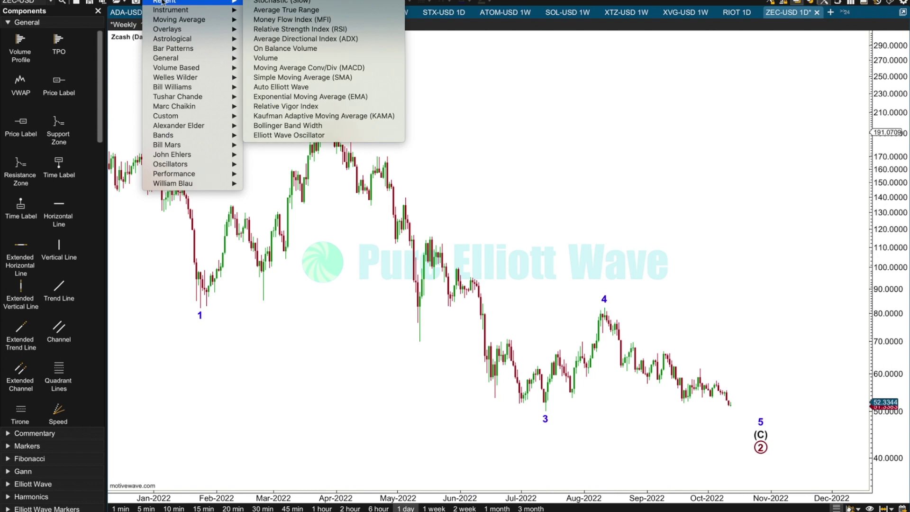
click(284, 68)
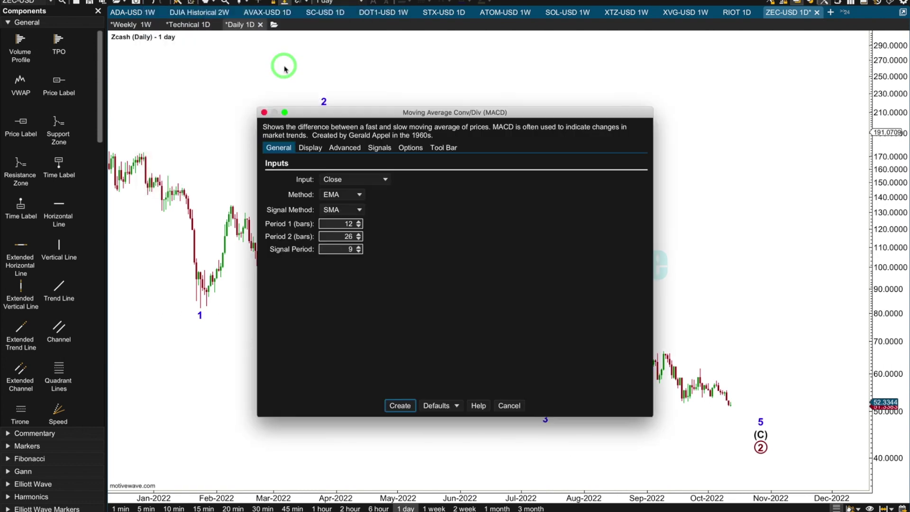
click(397, 404)
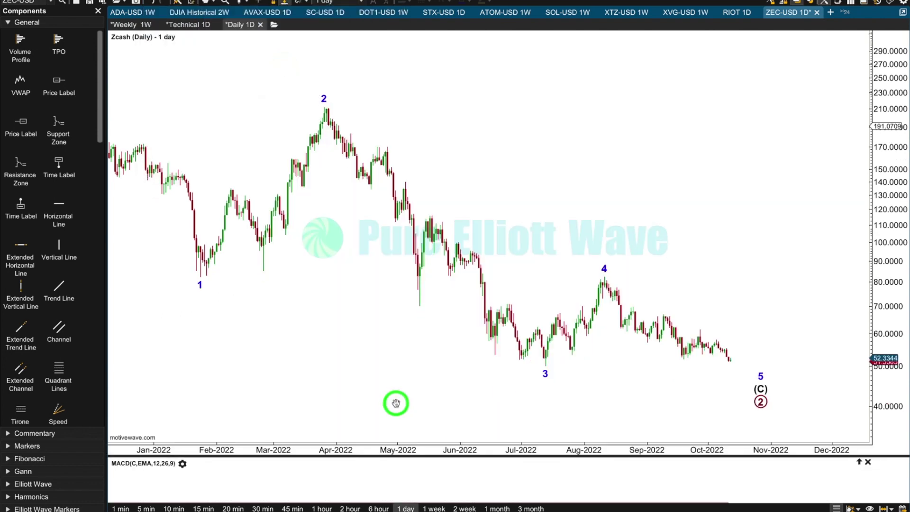
- Decompose wave 3 on the daily chart into an impulse of circled waves i to v
drag(343, 386, 412, 414)
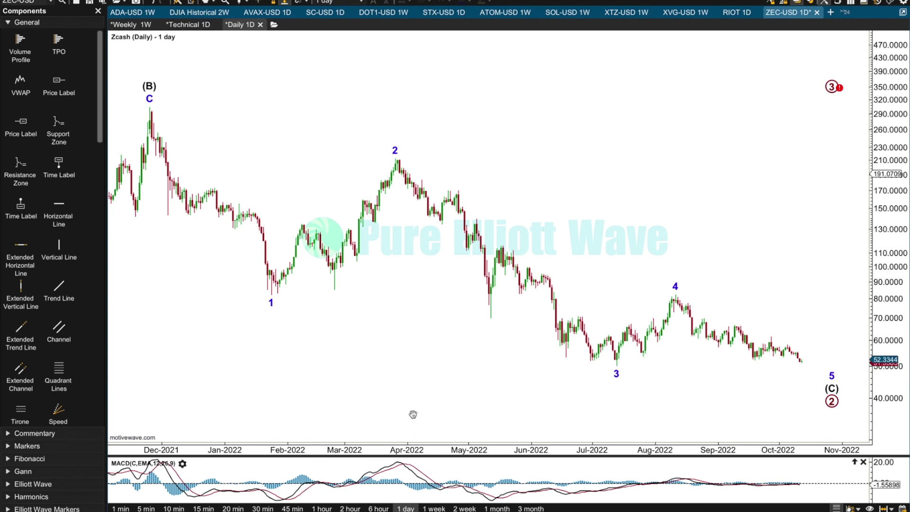
click(615, 375)
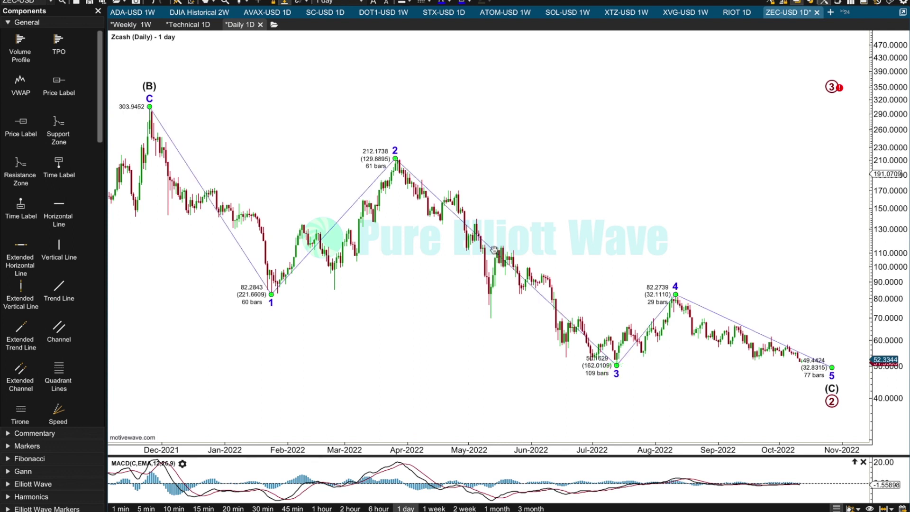
right_click(495, 251)
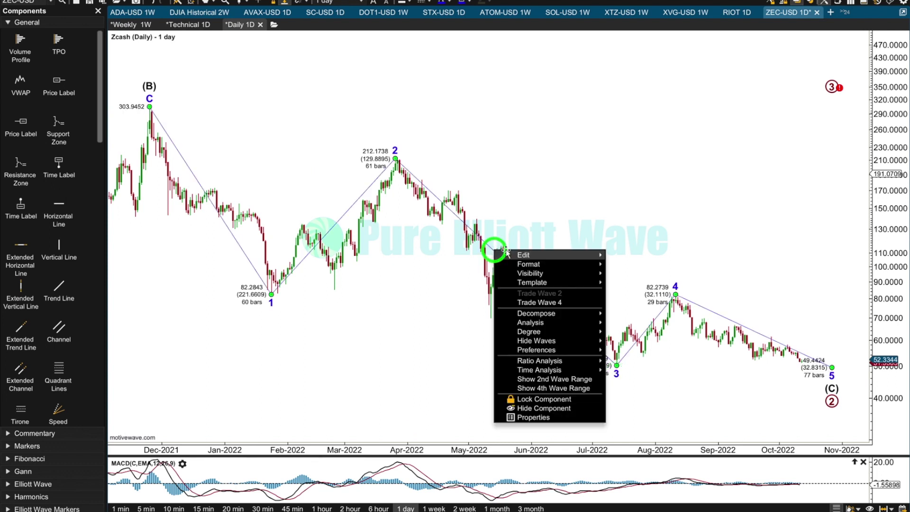
click(617, 328)
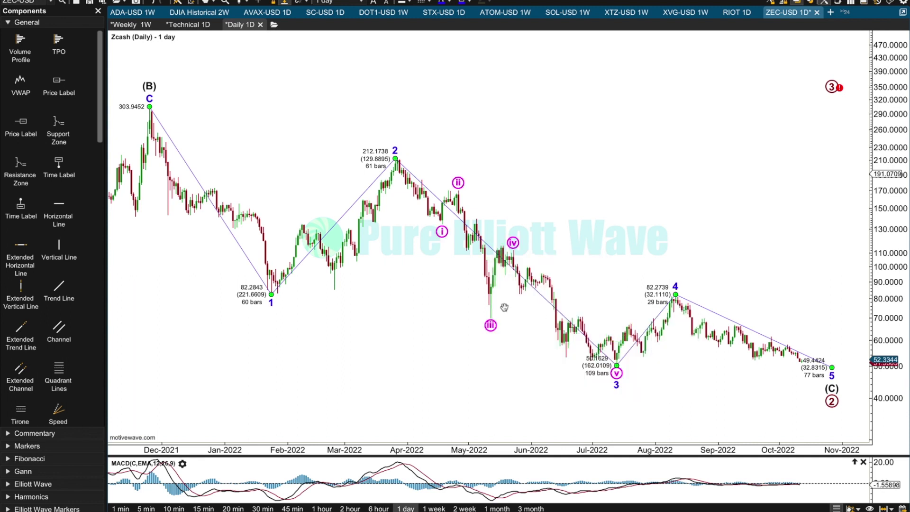
- Decompose circled wave v into an impulse, placing (i) at about 82.91, (ii) at the next high, (iii) at 51.99 and (iv) at 62.17
click(491, 325)
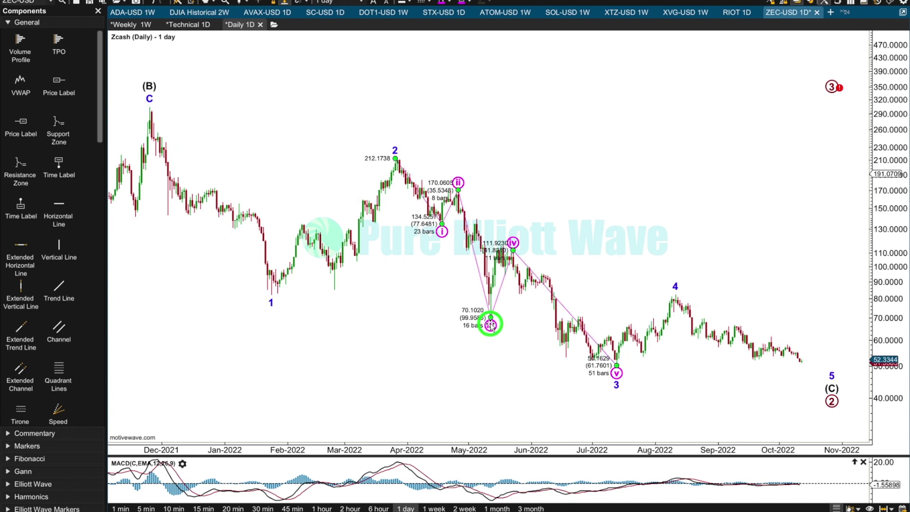
right_click(559, 305)
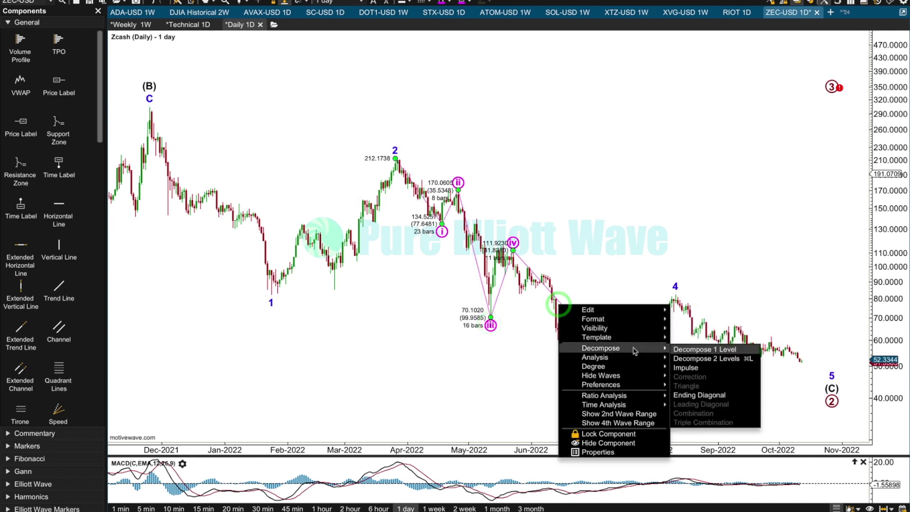
click(680, 367)
click(521, 295)
drag(553, 285, 529, 265)
drag(574, 341, 590, 360)
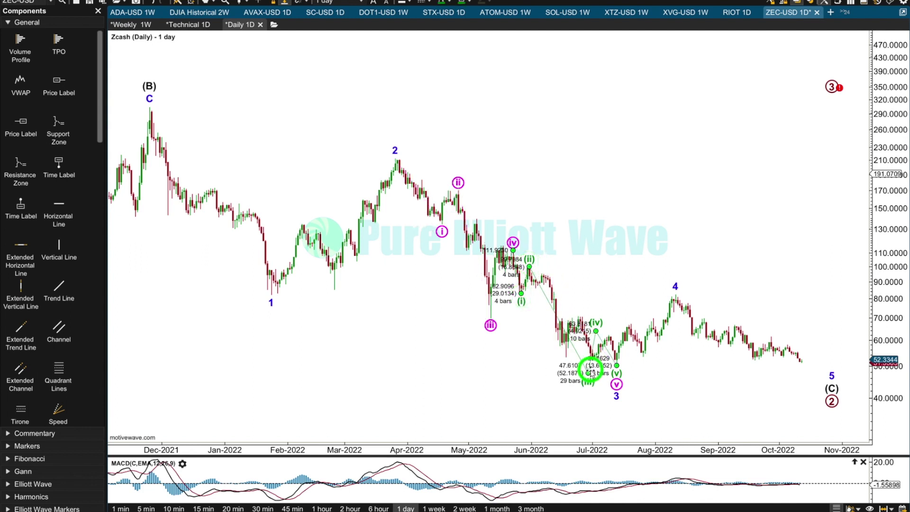
drag(596, 328, 608, 335)
- Decompose wave (iii) into an impulse, placing i and ii at the early June swings, iii at about 53.41 and iv at 70.60
right_click(556, 312)
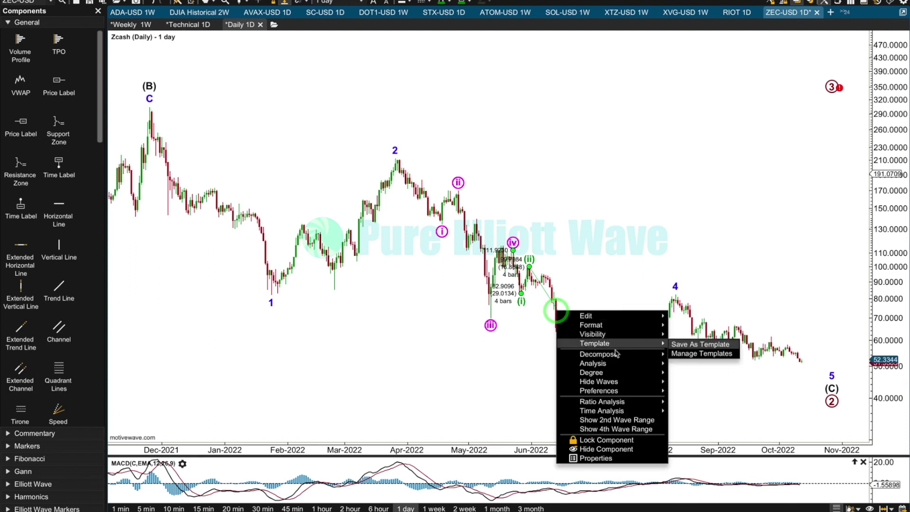
mouse_move(657, 358)
click(683, 374)
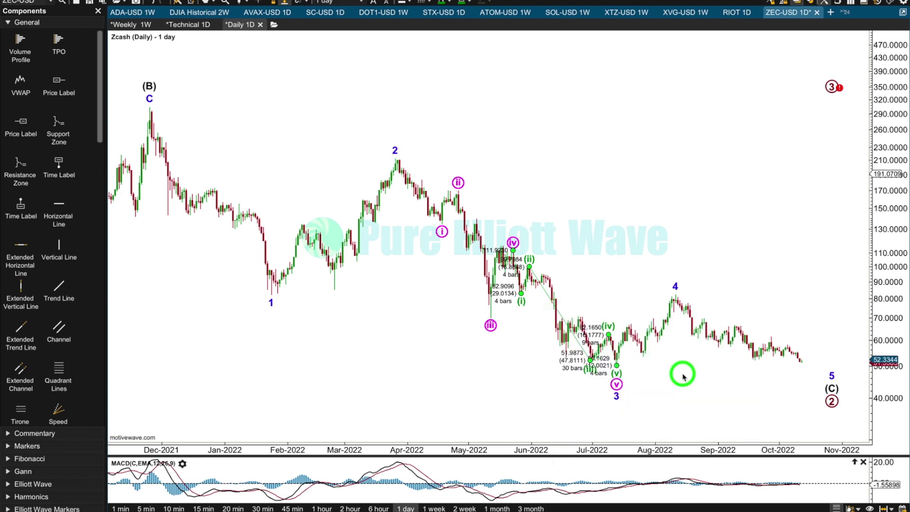
drag(548, 288, 542, 272)
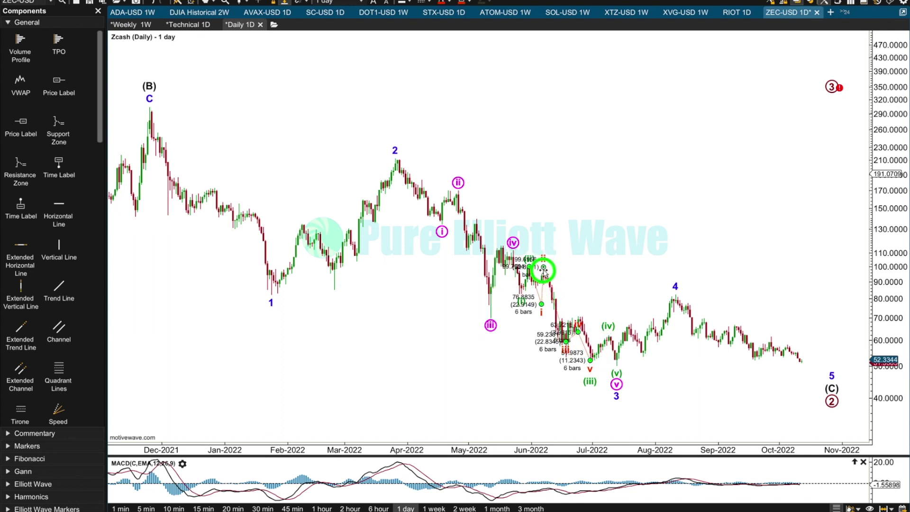
drag(542, 305, 534, 287)
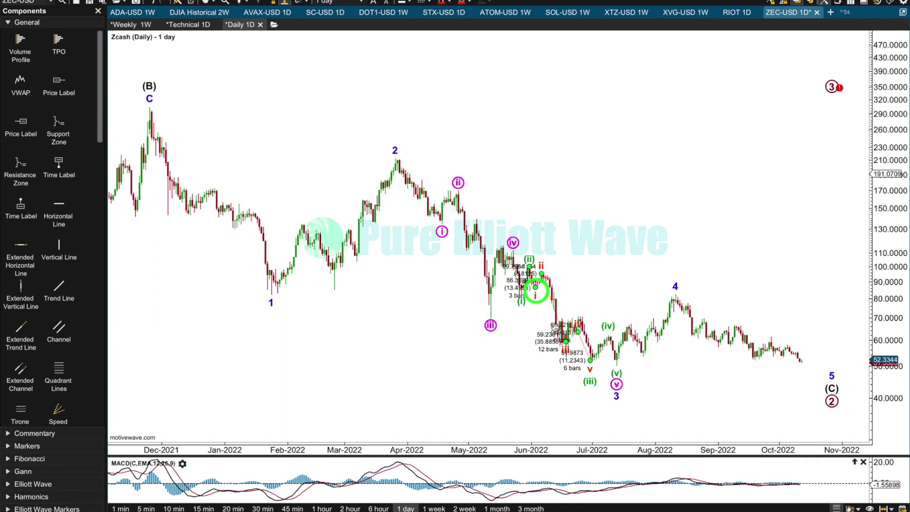
click(577, 333)
drag(577, 333, 564, 356)
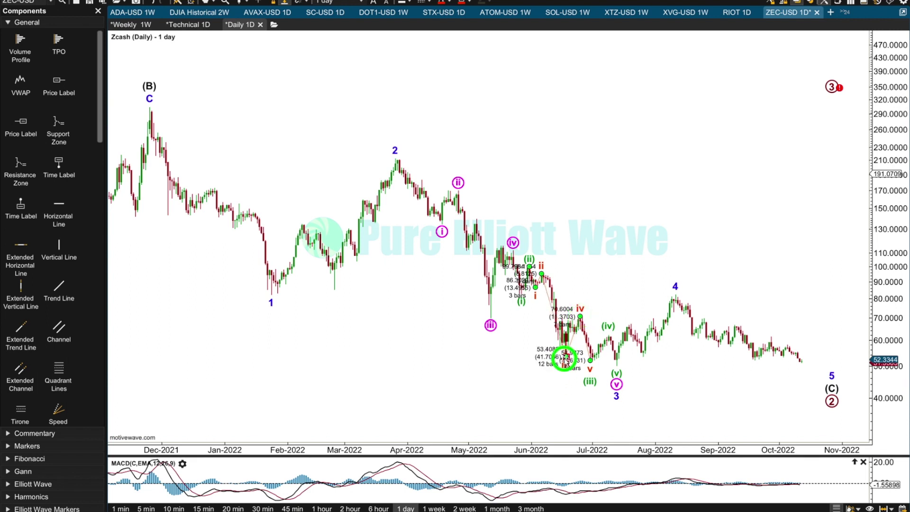
click(526, 388)
drag(522, 443, 521, 443)
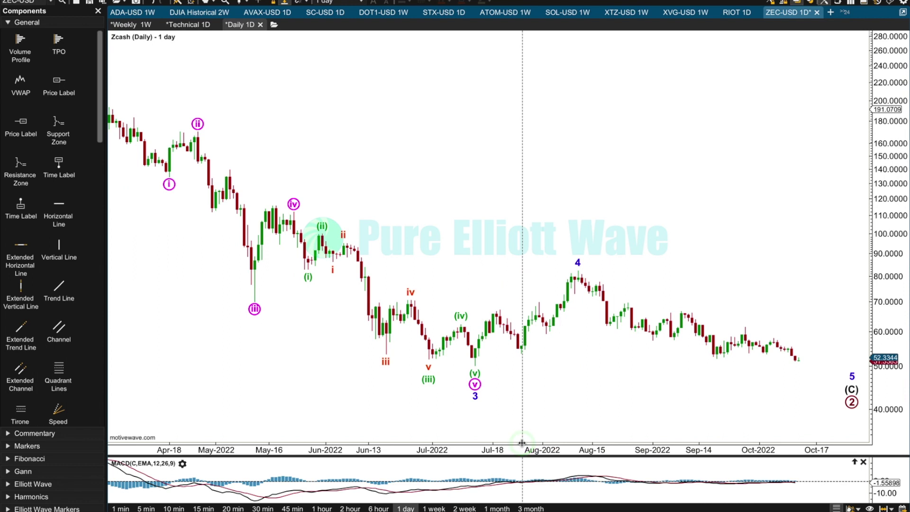
- Decompose wave 2 on the daily chart into circled a-b-c, with a at the early February high and b at the late February low
drag(194, 377, 820, 425)
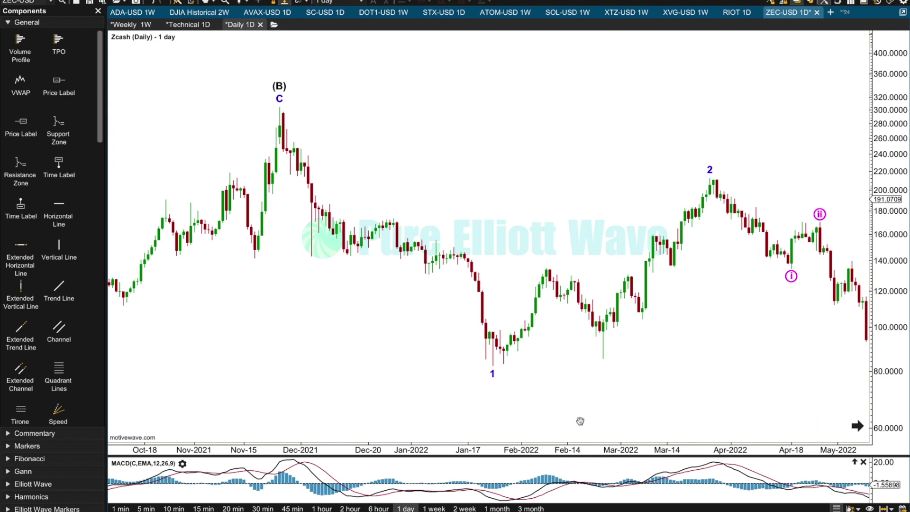
click(492, 374)
click(514, 350)
right_click(514, 349)
mouse_move(576, 413)
click(643, 443)
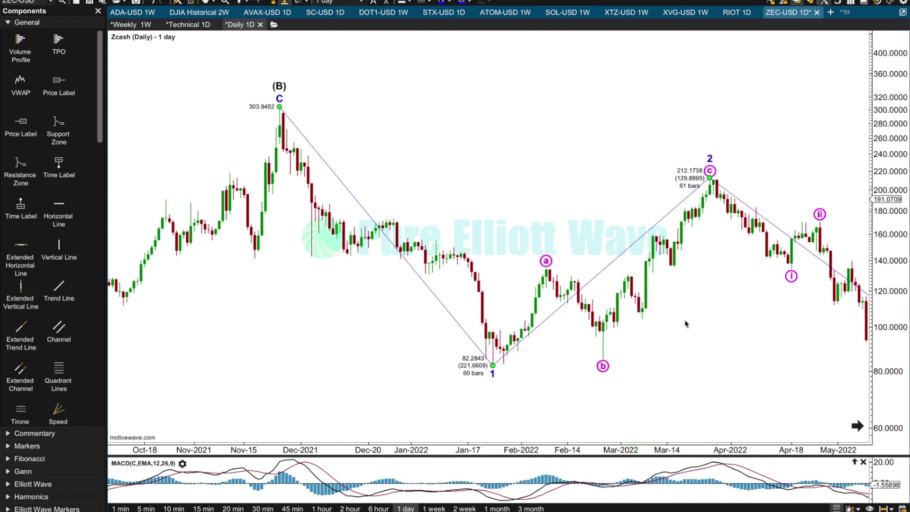
- Move the projected end of waves 5, (C) and circled 2 to about 44.74 in early November 2022
drag(761, 112, 462, 114)
drag(684, 114, 468, 134)
drag(555, 131, 445, 129)
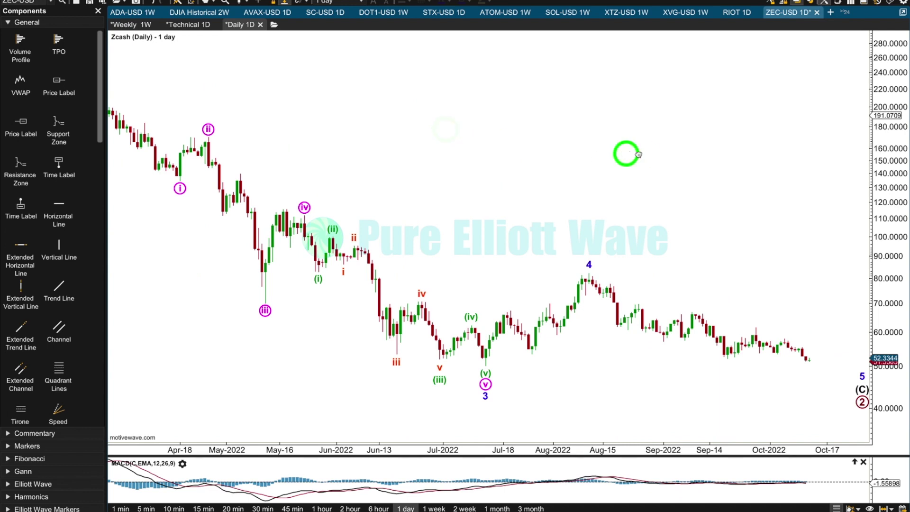
drag(641, 152, 568, 152)
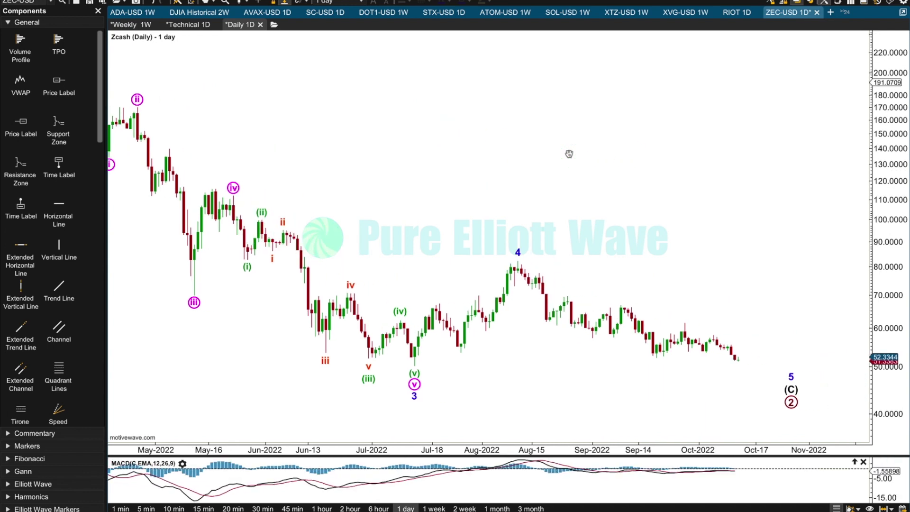
drag(792, 403, 830, 389)
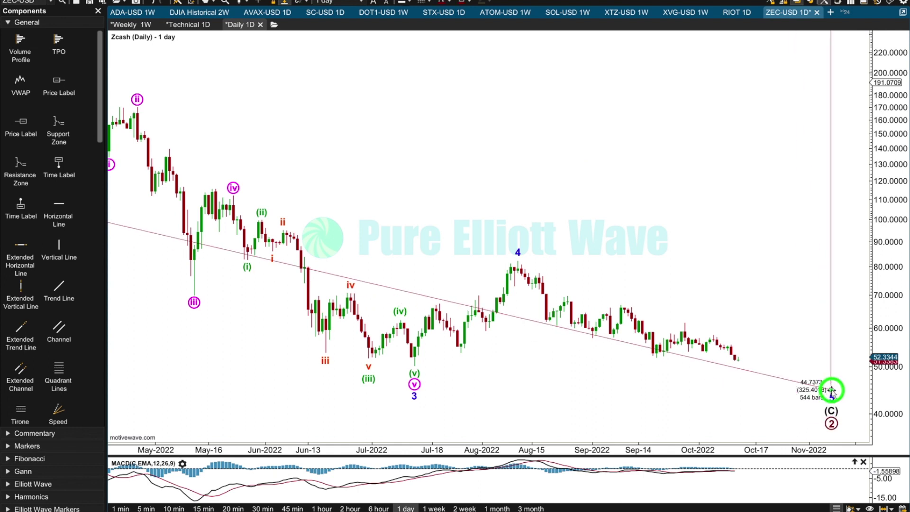
- Decompose wave 4 into circled a-b-c, with a at the July high, b at the late July low and c at the August high
click(516, 255)
right_click(475, 305)
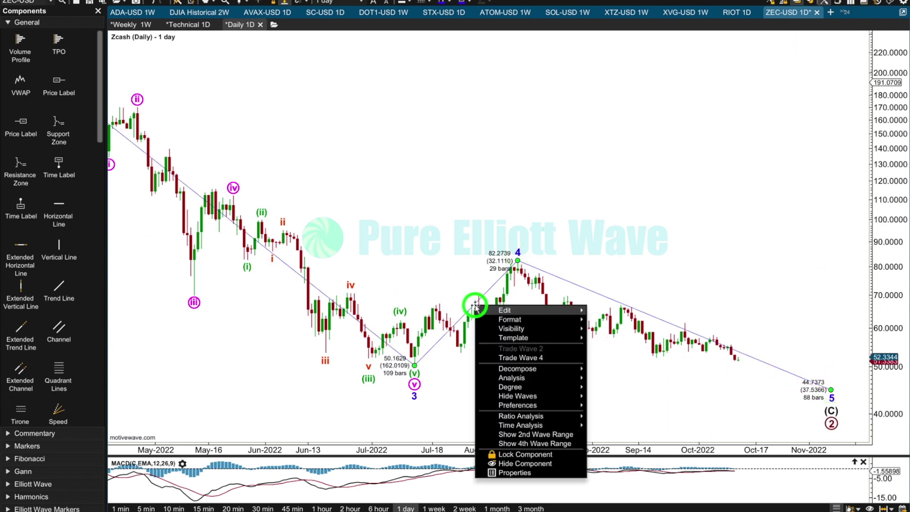
mouse_move(541, 369)
click(605, 397)
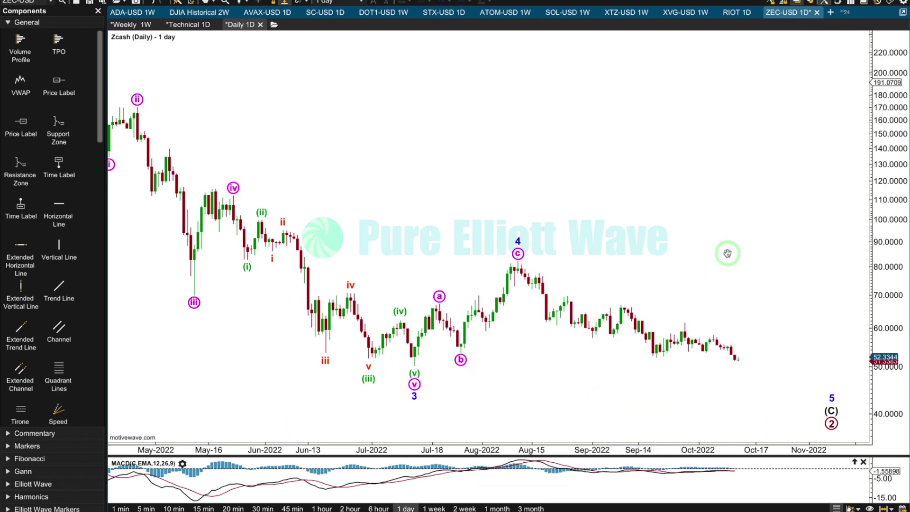
- Move circled wave iv within wave 3 to the mid-May 2022 high at about 115.67
mouse_move(443, 449)
mouse_down()
mouse_move(453, 450)
mouse_move(440, 449)
mouse_up()
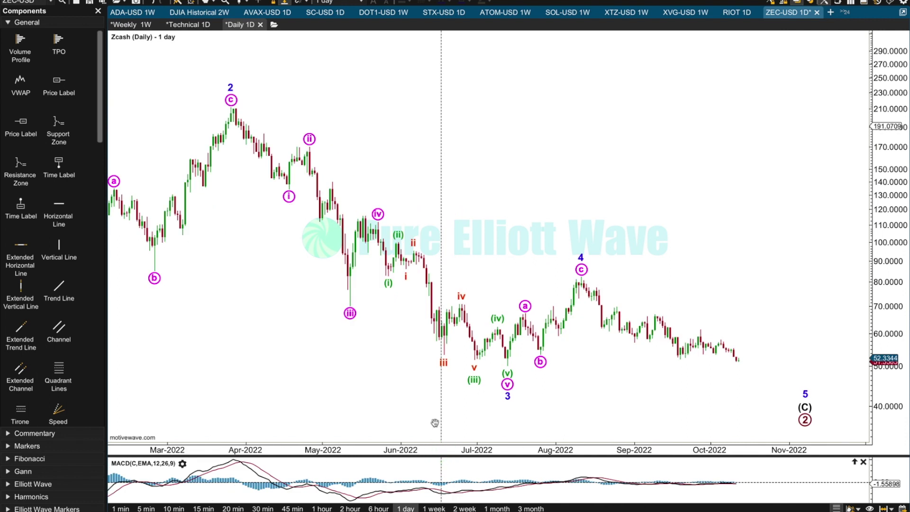
drag(377, 214, 365, 211)
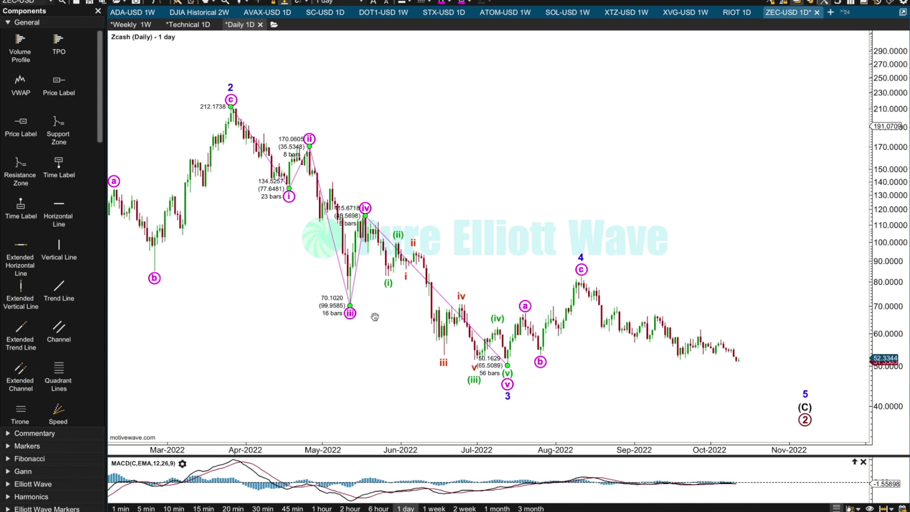
- Examine the five-wave structure of wave (C) on the daily chart, from the (B) high through waves 1 to 4 to projected wave 5
drag(592, 445, 586, 445)
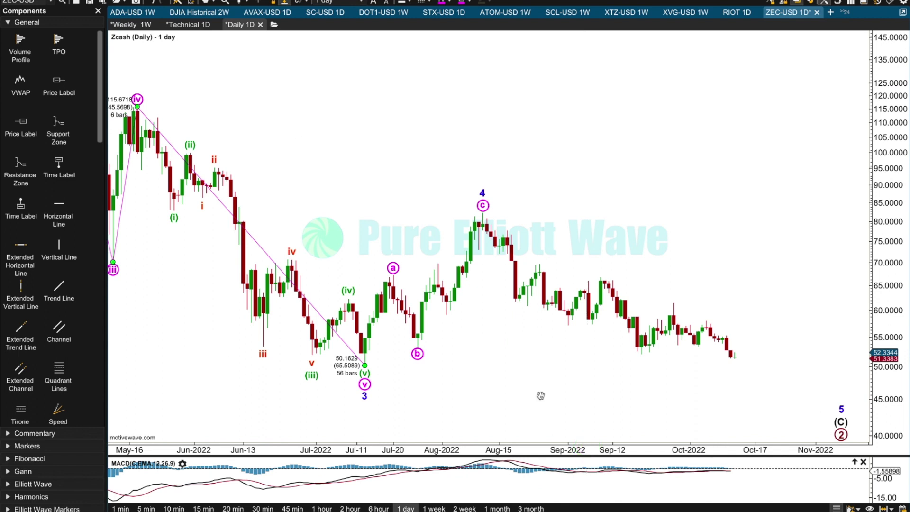
click(842, 409)
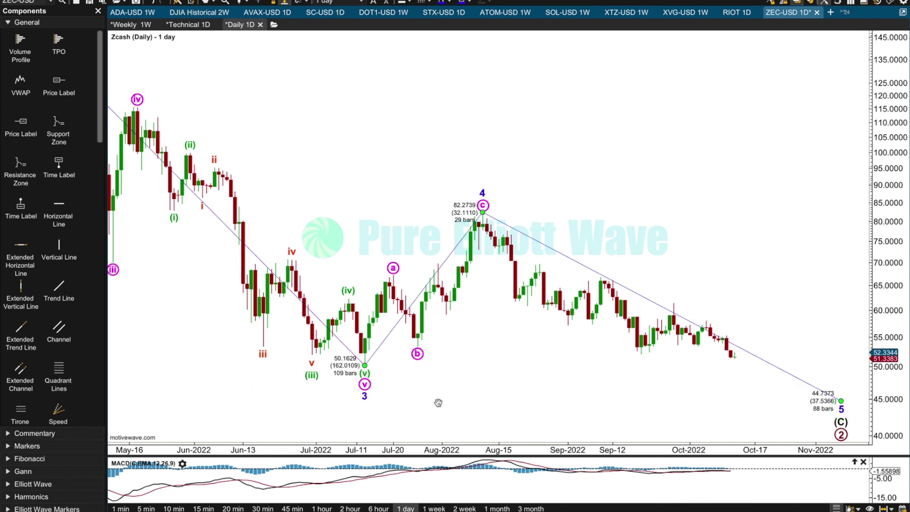
click(363, 447)
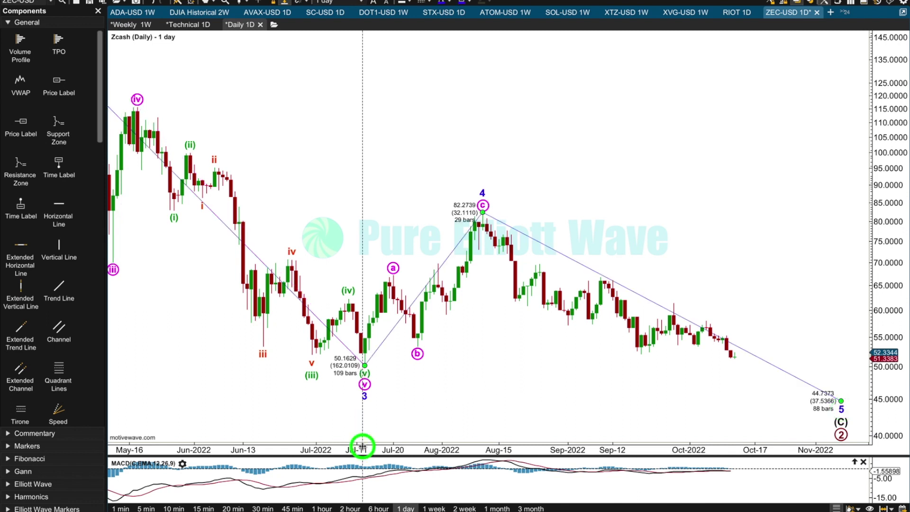
drag(363, 447, 379, 449)
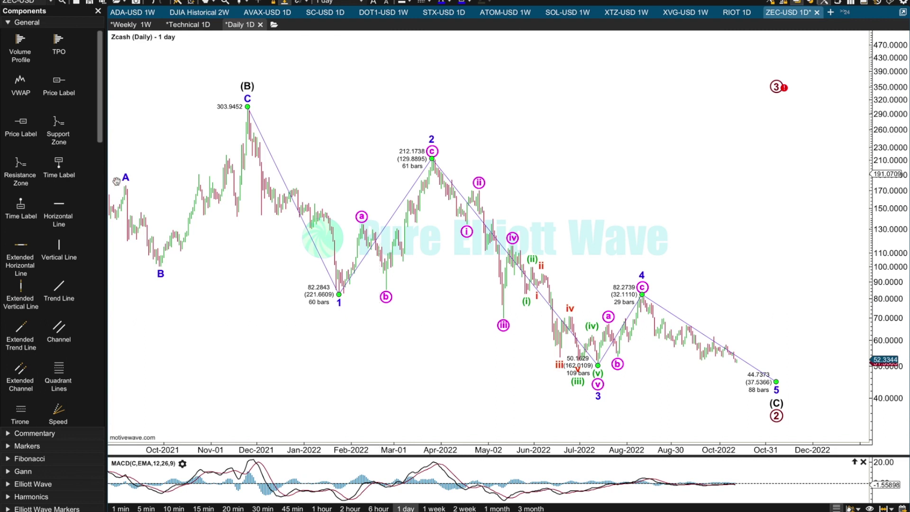
click(259, 87)
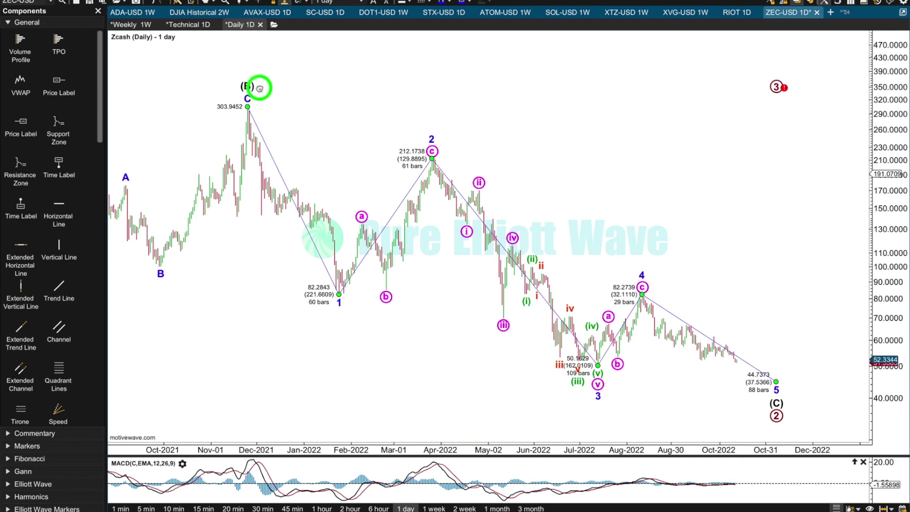
click(794, 409)
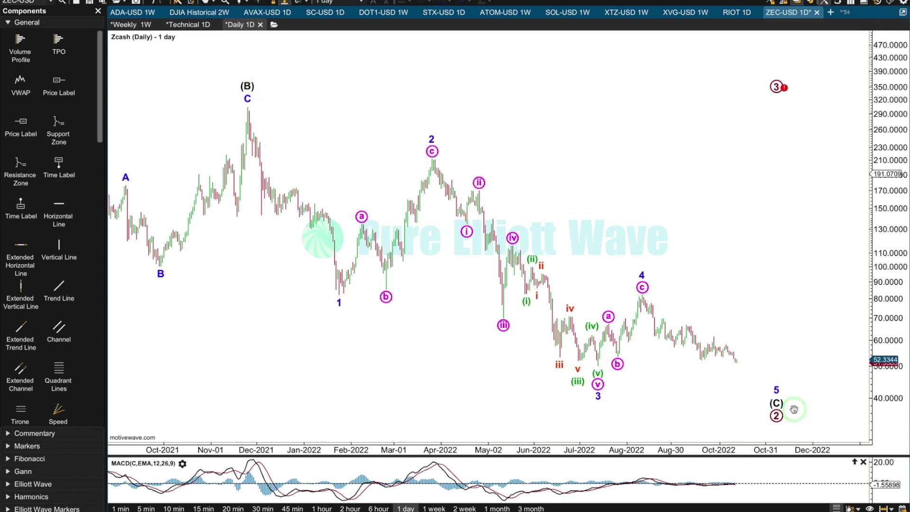
click(328, 309)
click(447, 134)
click(584, 406)
click(650, 275)
click(788, 398)
click(610, 399)
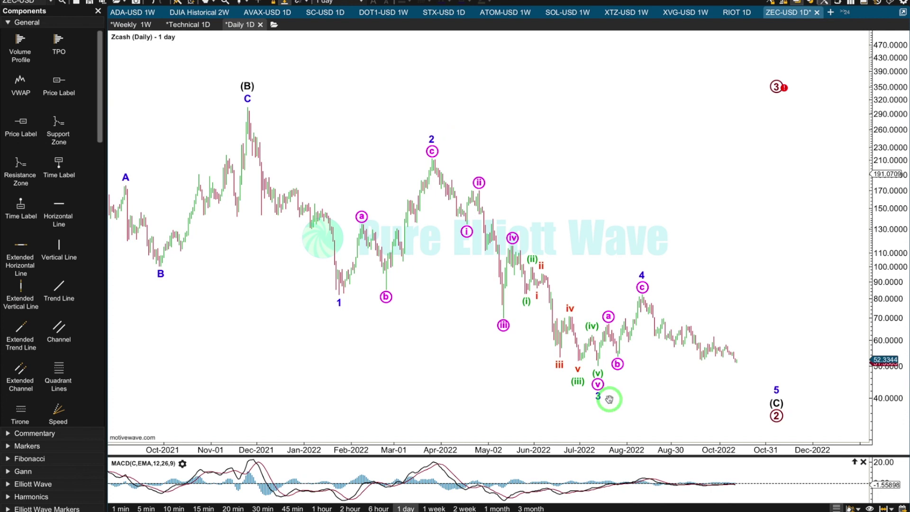
click(855, 400)
click(847, 264)
click(847, 178)
click(643, 276)
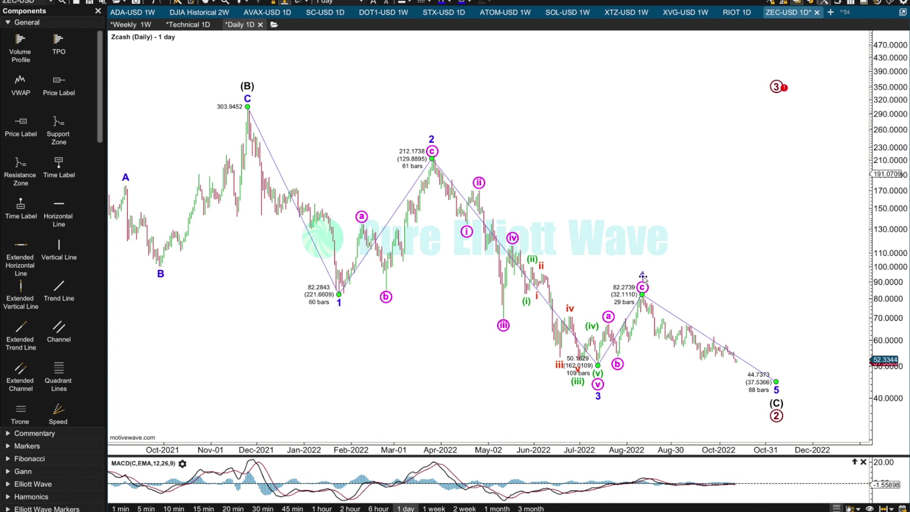
click(339, 294)
click(339, 294)
click(260, 101)
click(358, 304)
click(339, 305)
- Move the projected circled wave 3 label forward in time, beyond February 2023 on the daily chart
drag(600, 173, 520, 171)
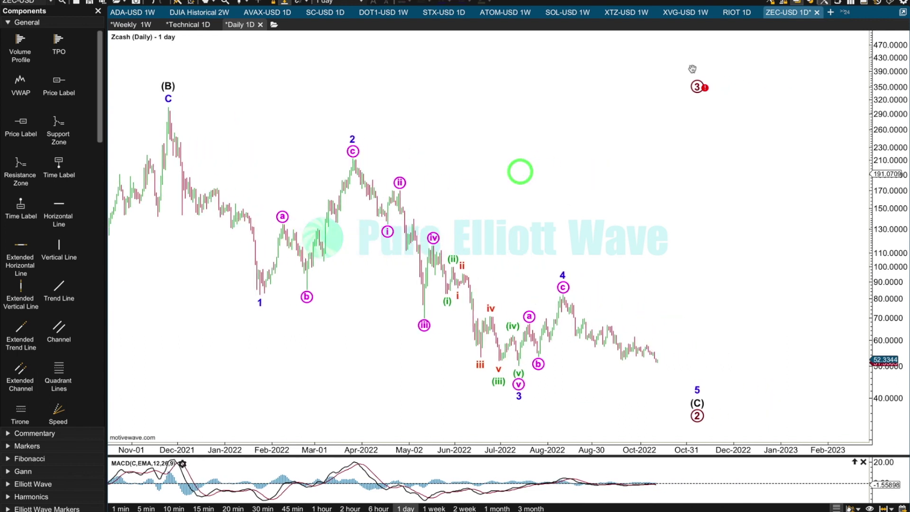
drag(697, 88, 877, 85)
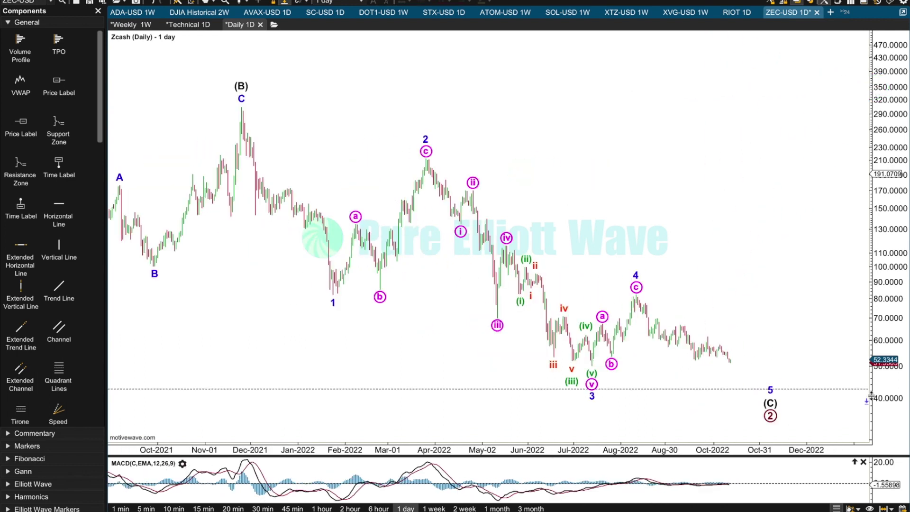
drag(872, 400, 871, 399)
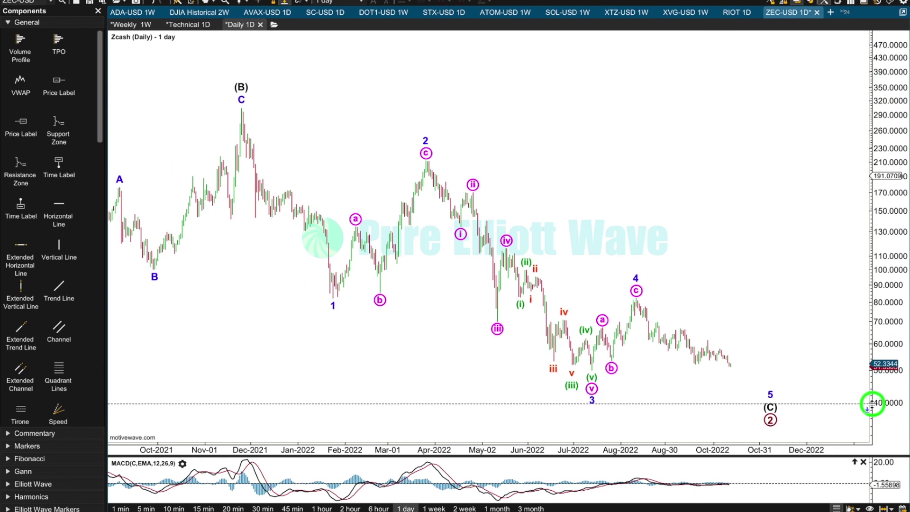
- Inspect the decline from the wave 4 high toward the projected wave 5 end on the daily chart
click(770, 393)
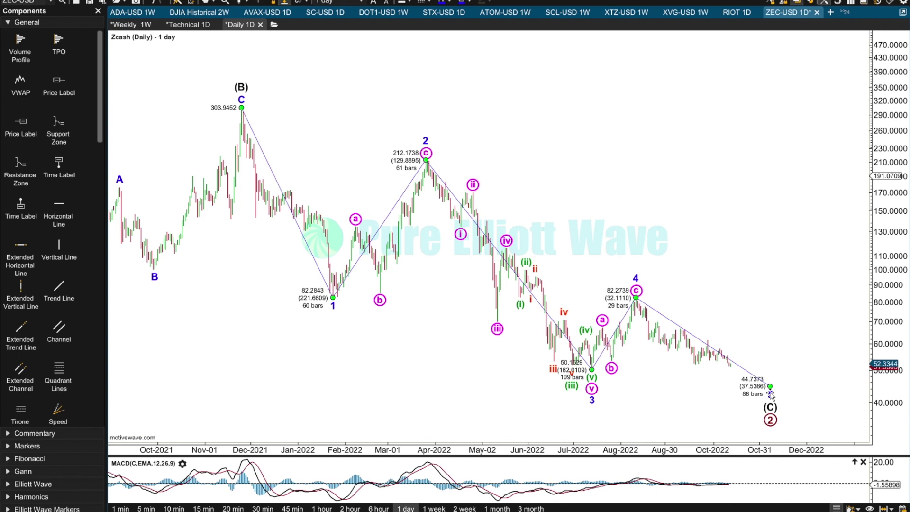
scroll(594, 260, up, 3)
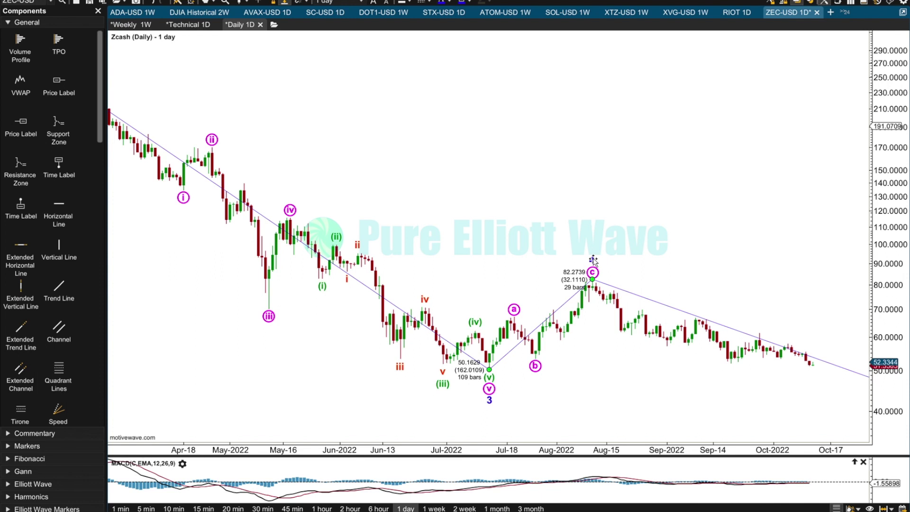
click(596, 226)
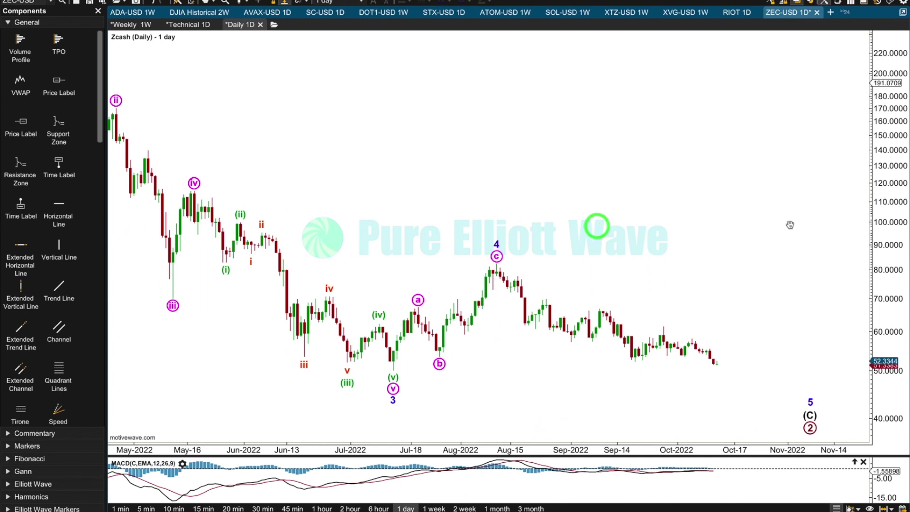
drag(871, 233, 491, 397)
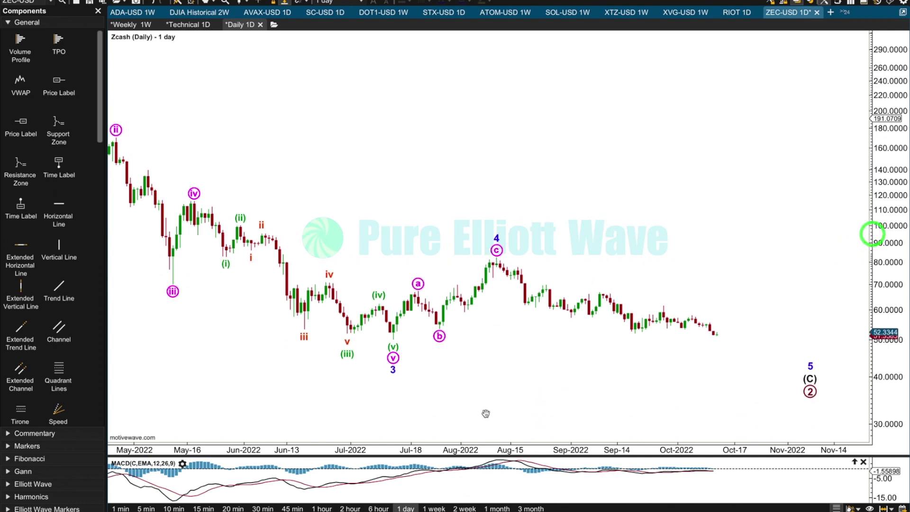
click(483, 444)
drag(483, 444, 496, 445)
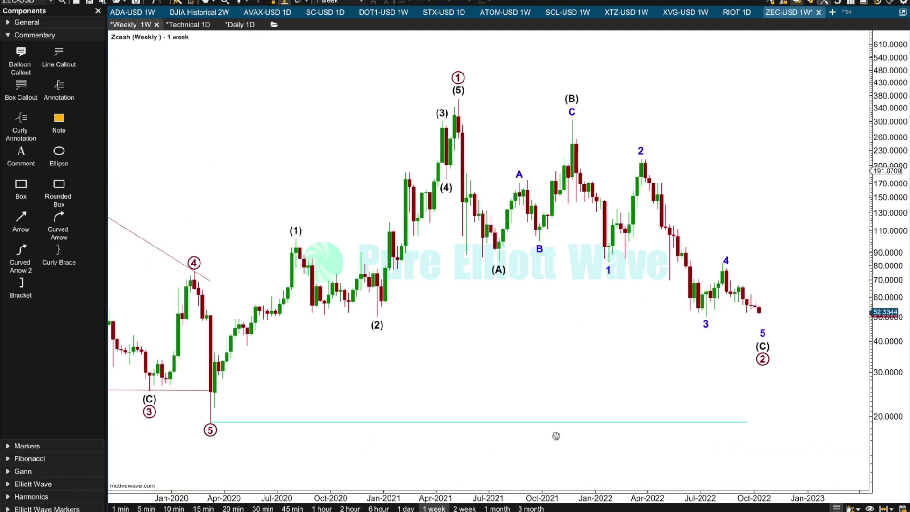
- Annotate the weekly chart with an "invalidation 18.9366" note by the horizontal line and a "target 20.386" note beside wave 5
click(59, 121)
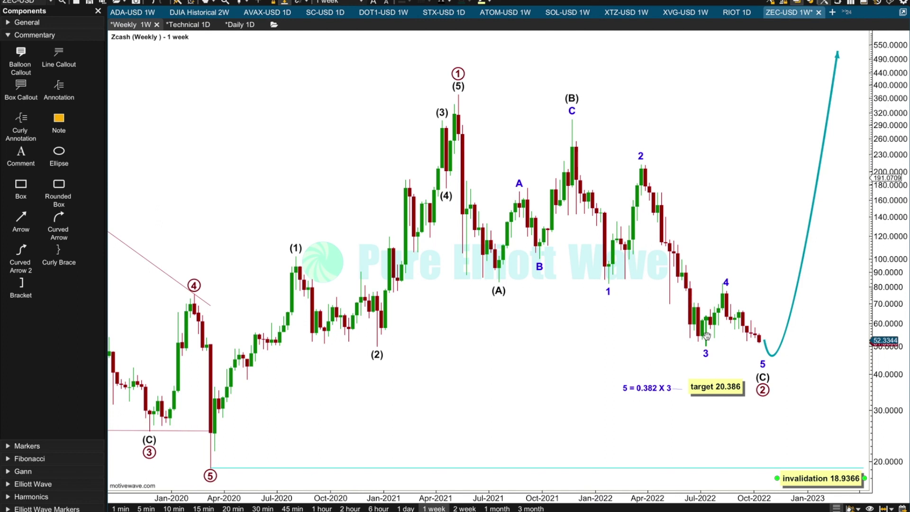
click(719, 387)
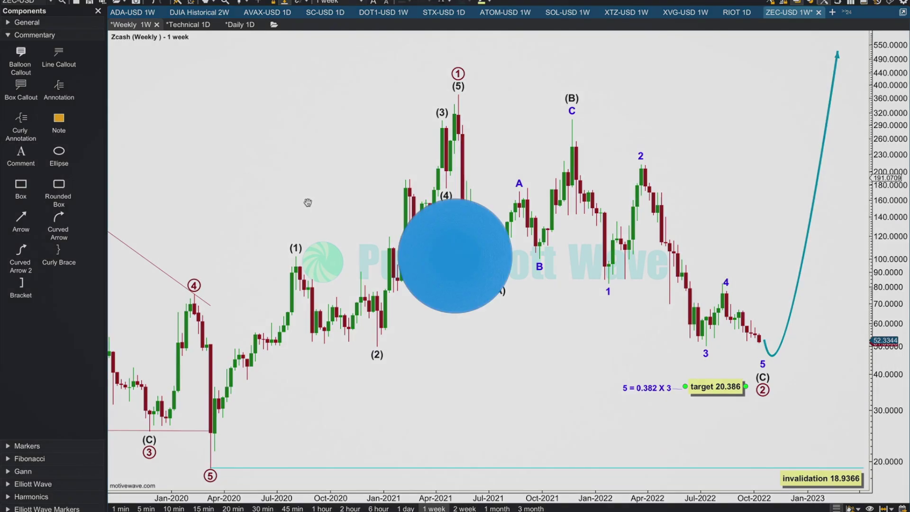
- Open the Technical chart and examine the weekly price action from the August 2022 high to the latest candle
click(186, 26)
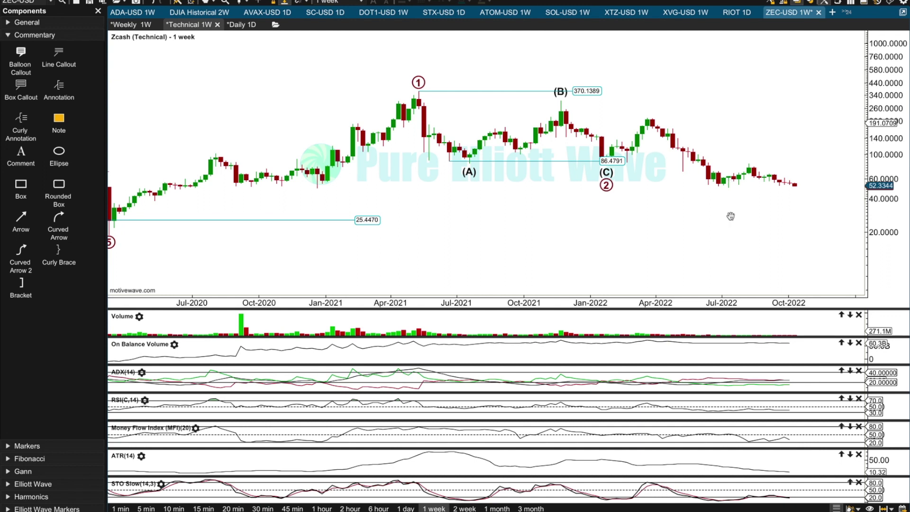
click(750, 165)
click(796, 190)
drag(743, 296, 726, 296)
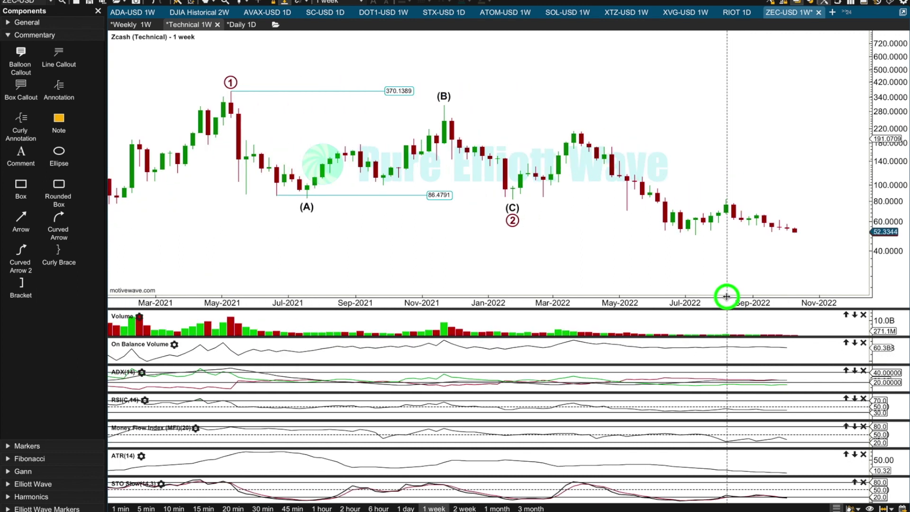
- Switch the Technical chart to one-day bars and compare the price lows from July to October 2022
click(405, 508)
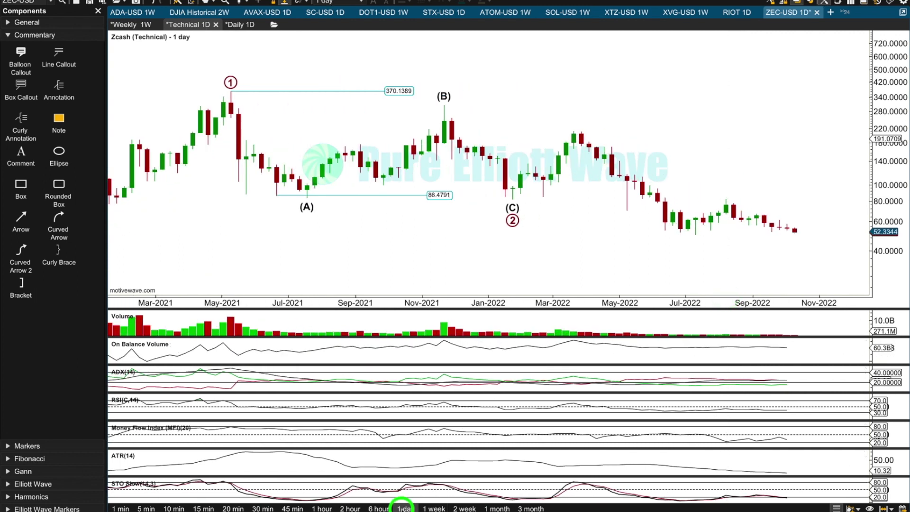
mouse_move(495, 300)
mouse_down()
mouse_move(532, 300)
mouse_move(507, 300)
mouse_up()
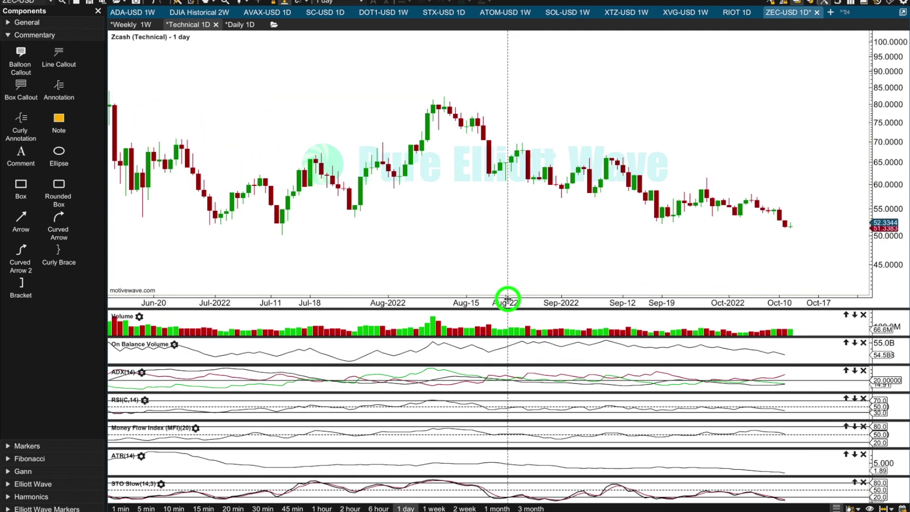
click(283, 216)
click(359, 196)
click(664, 218)
click(746, 209)
click(791, 224)
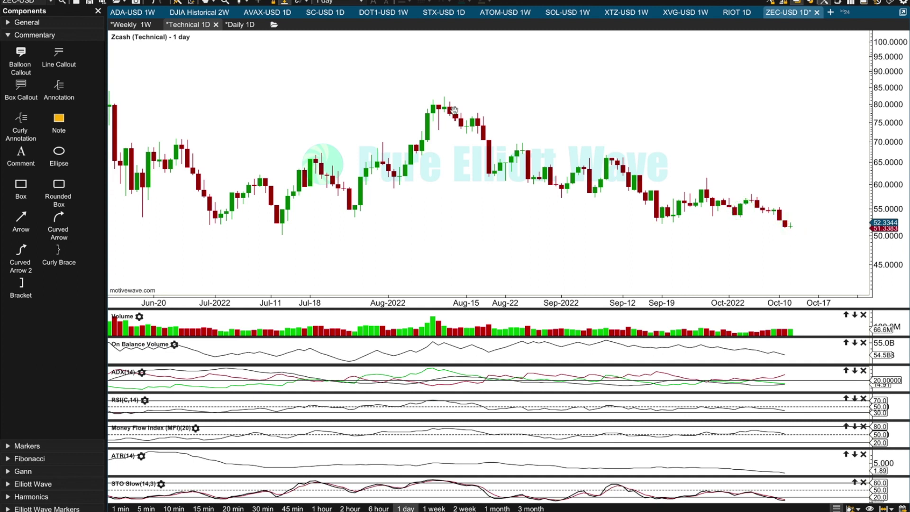
- Examine the August 2022 high and July low on the daily Technical chart, and return it to one-week bars
click(436, 123)
click(445, 102)
click(451, 109)
click(282, 220)
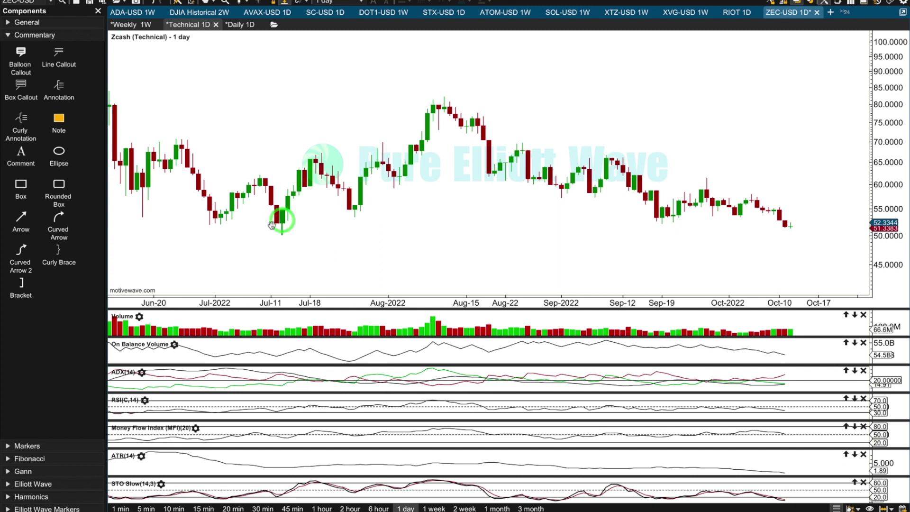
drag(246, 256, 294, 275)
click(350, 221)
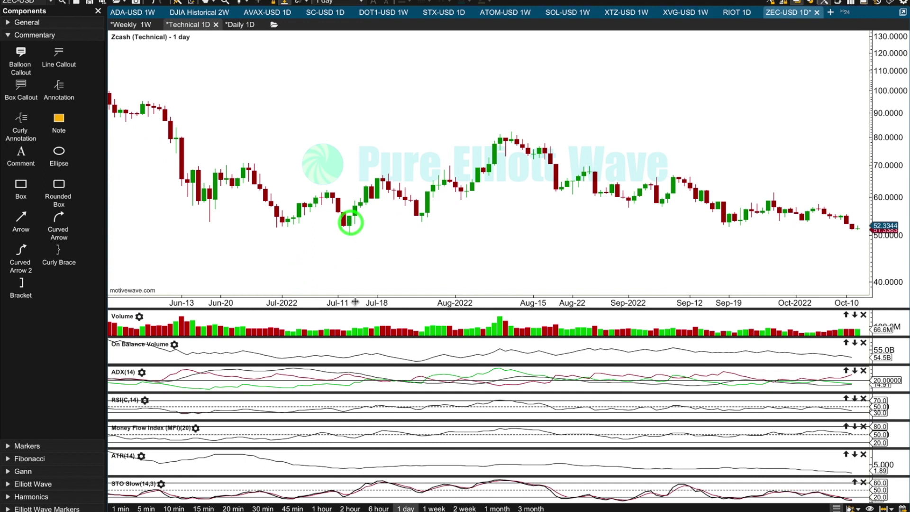
mouse_move(356, 310)
mouse_down()
mouse_move(368, 171)
mouse_move(357, 310)
mouse_up()
click(434, 508)
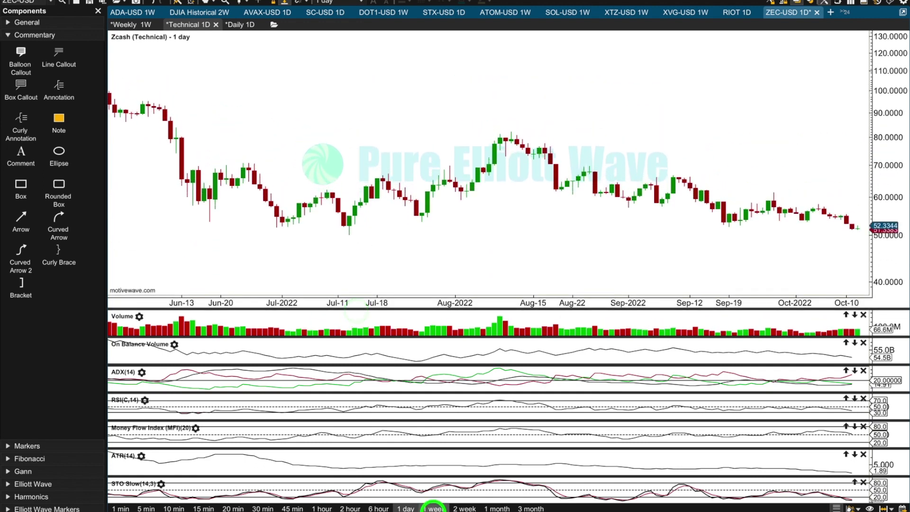
- Enlarge the Volume study on the Technical chart and examine volume on one-week bars and on one-day bars
drag(696, 247, 584, 251)
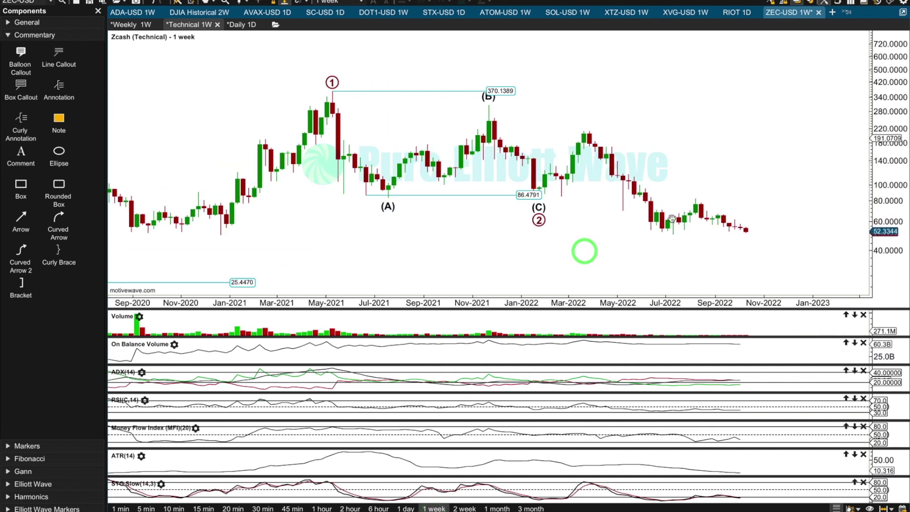
drag(667, 308, 629, 200)
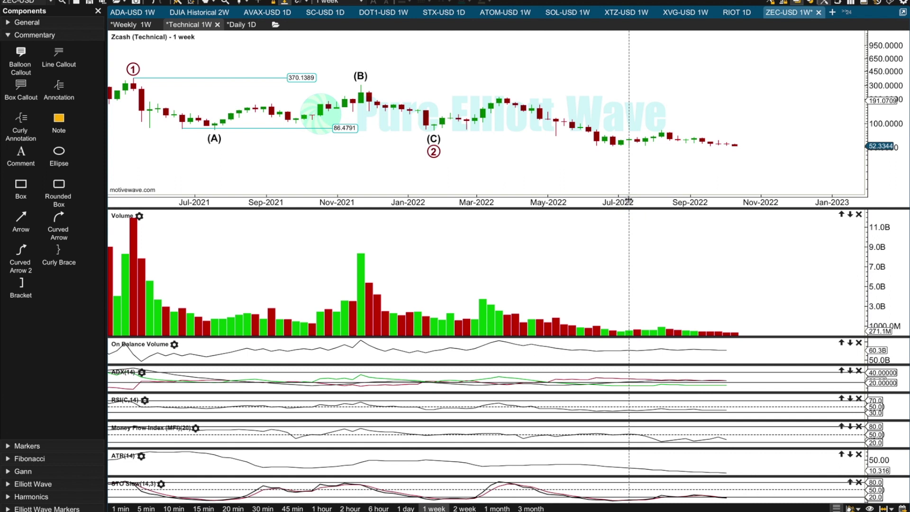
drag(583, 208, 583, 312)
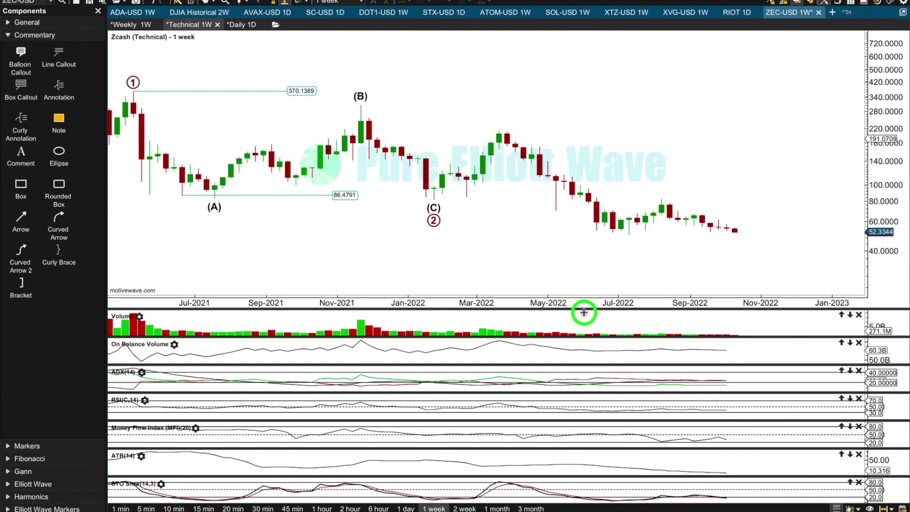
click(628, 240)
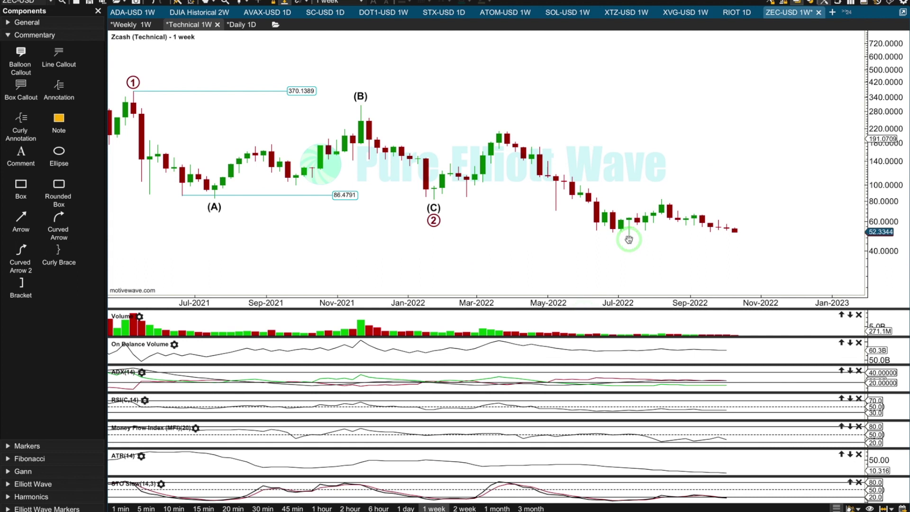
drag(610, 307, 624, 103)
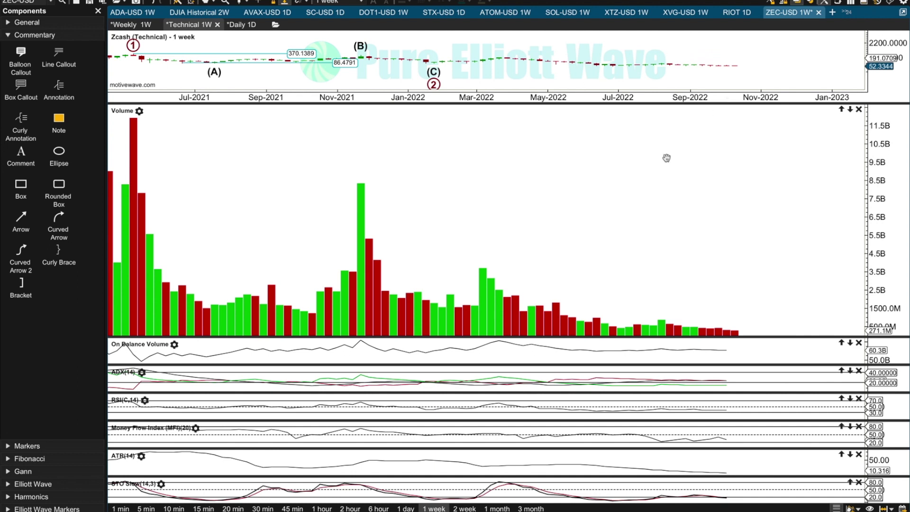
click(404, 507)
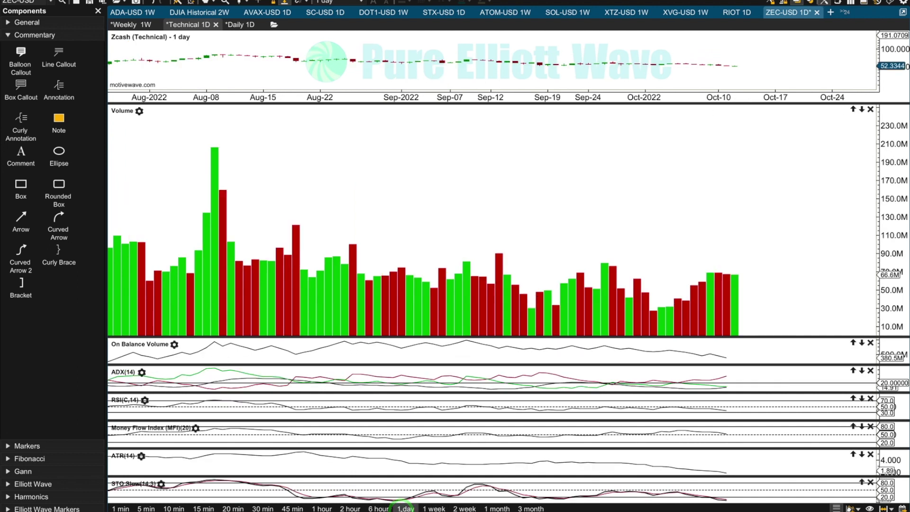
drag(357, 75, 410, 85)
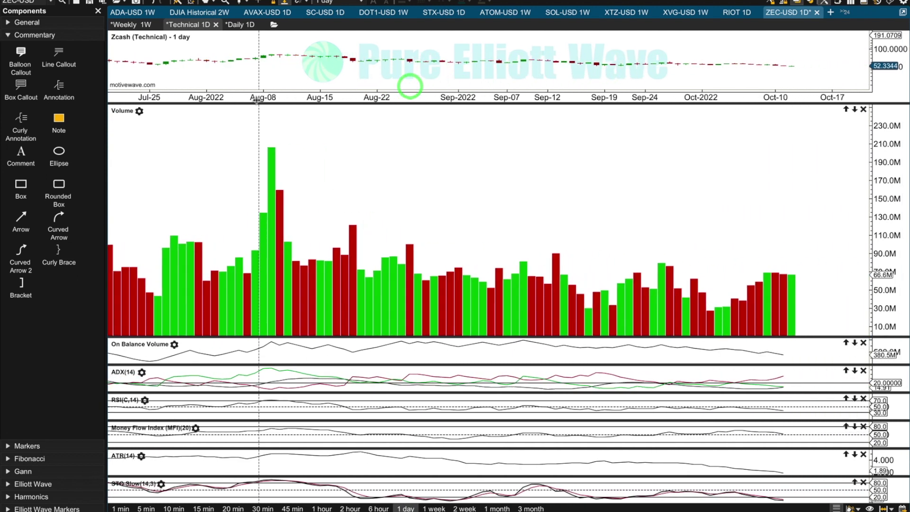
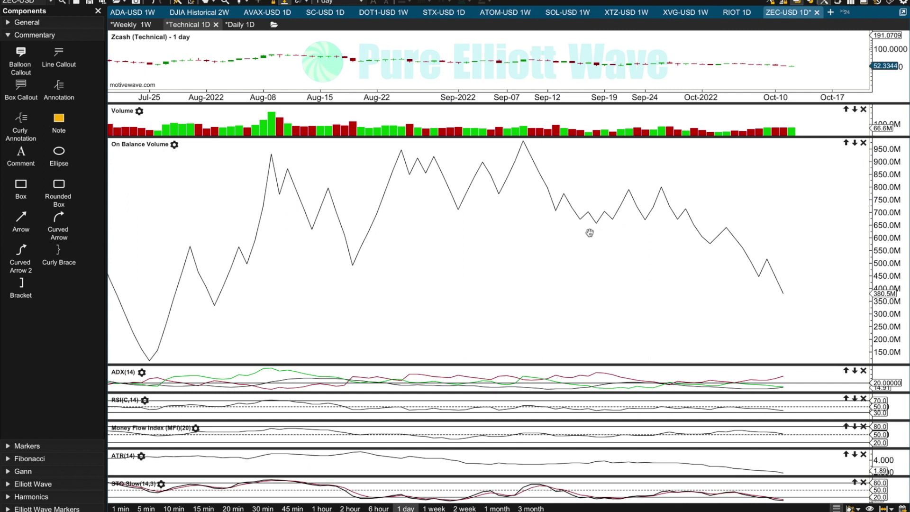
- Examine the latest On Balance Volume on the daily chart, and compare the ADX and directional lines at the latest bar in an enlarged ADX study
click(701, 234)
click(786, 291)
drag(671, 366, 658, 153)
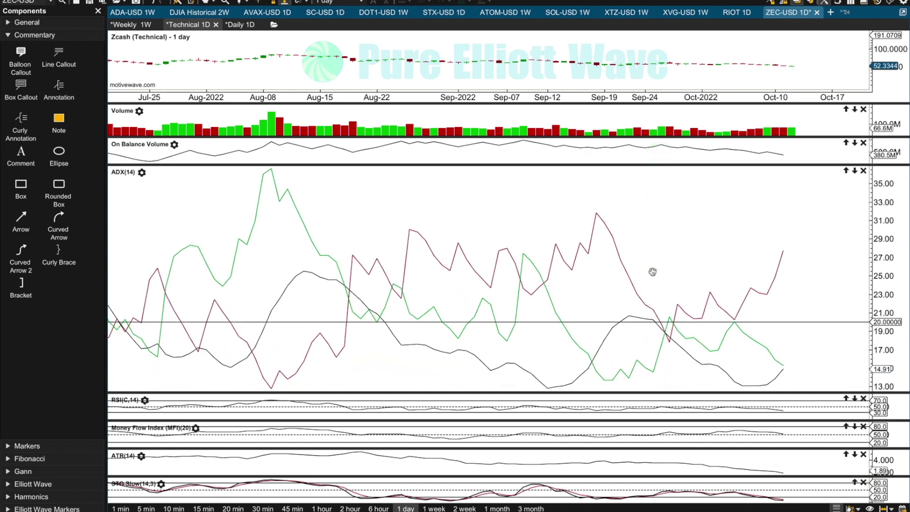
click(791, 368)
click(861, 372)
click(777, 255)
click(777, 363)
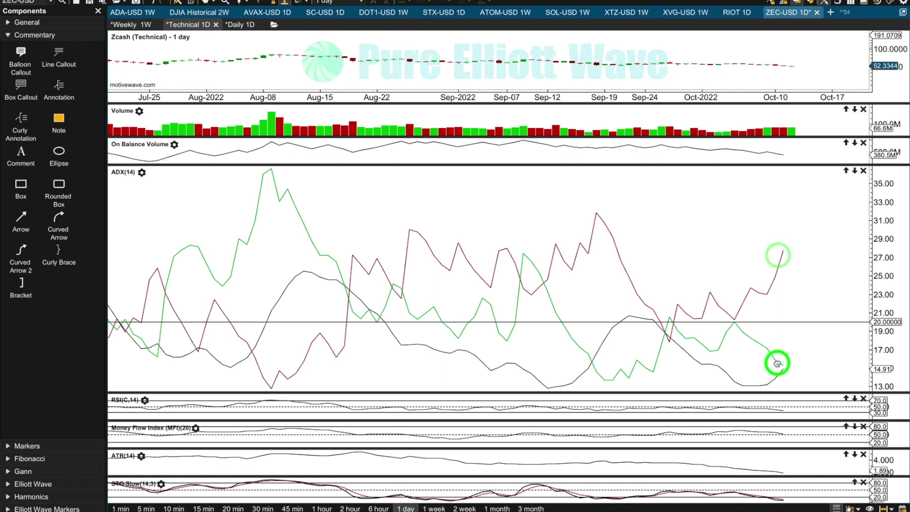
click(786, 375)
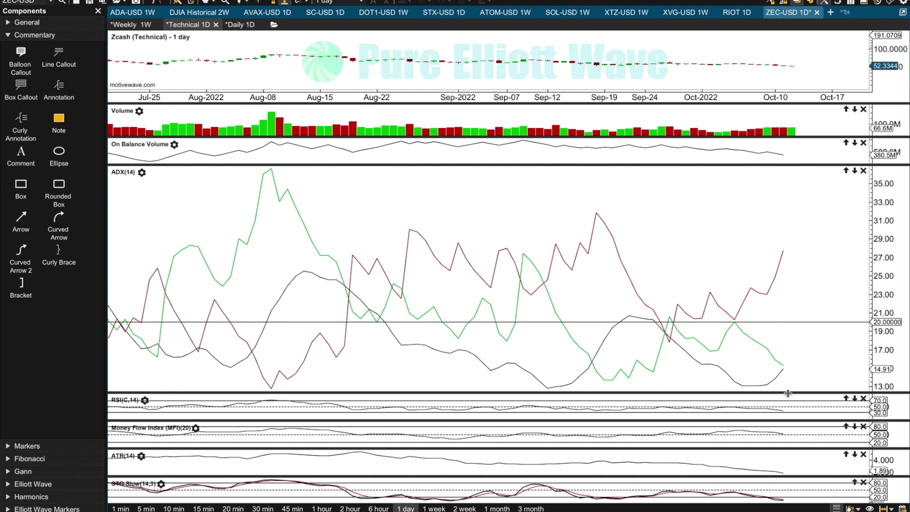
- Enlarge the daily RSI study and compare its latest value with the June and July 2022 lows
drag(787, 393, 781, 195)
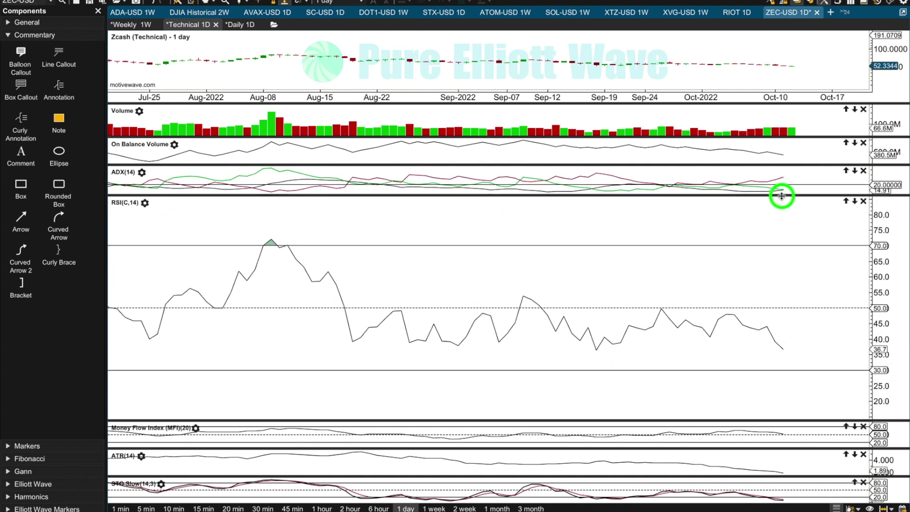
click(781, 349)
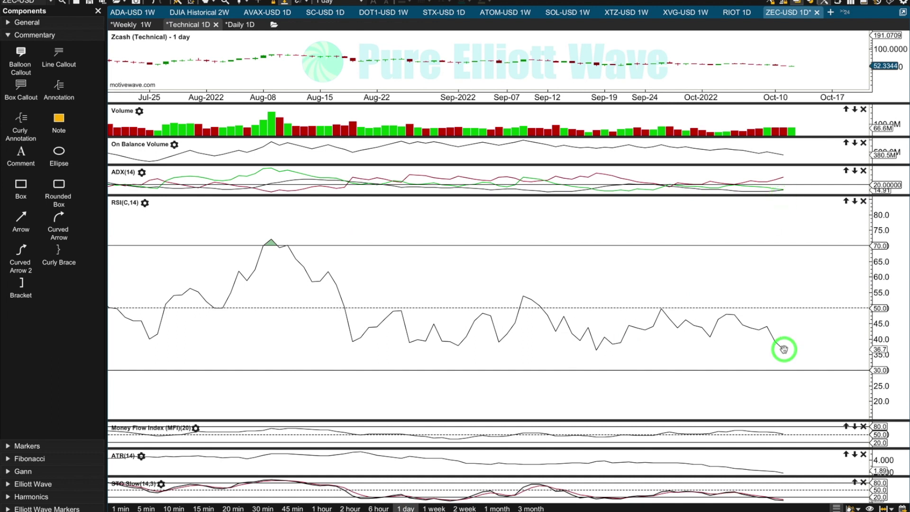
scroll(465, 96, up, 5)
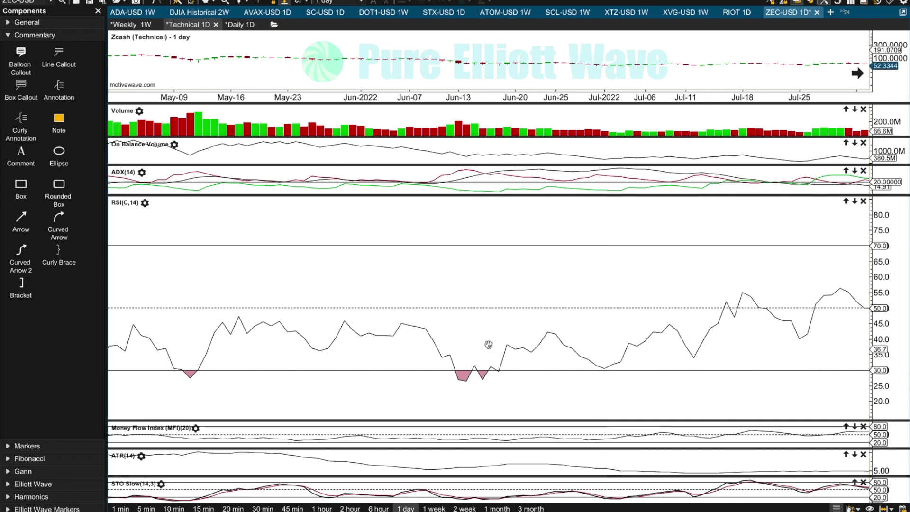
click(468, 385)
click(609, 369)
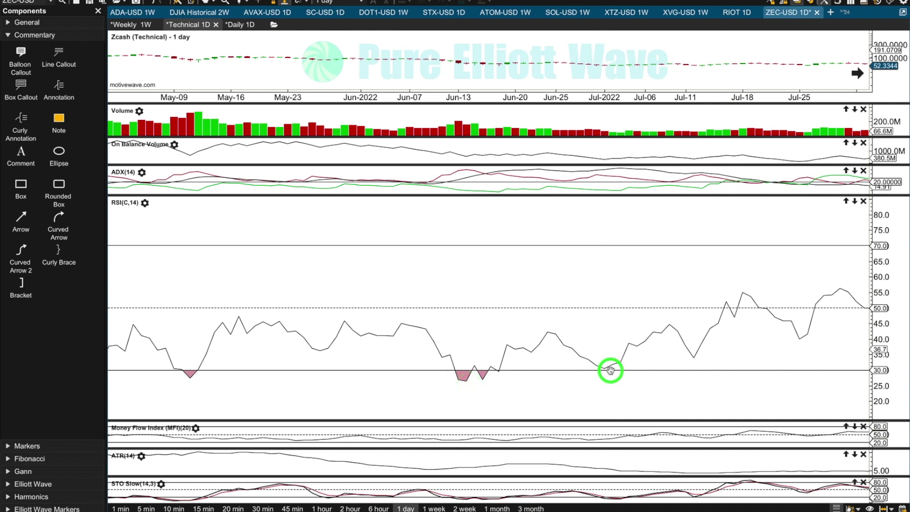
- Switch the Technical chart to one-week bars and examine the weekly RSI through the latest bar
click(433, 508)
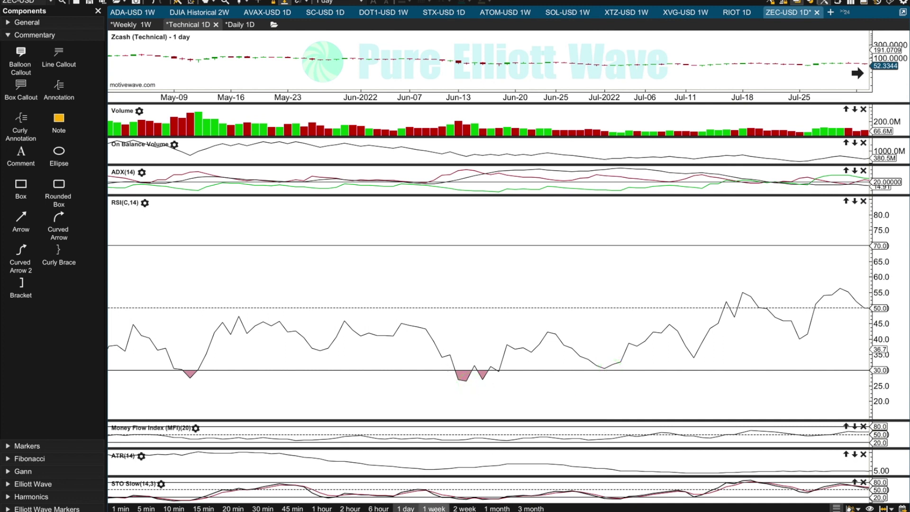
click(487, 305)
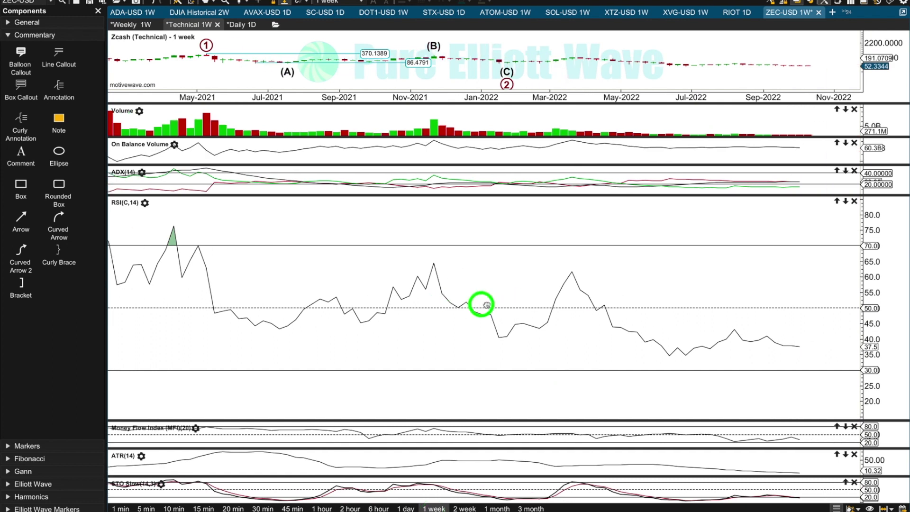
drag(557, 355, 575, 319)
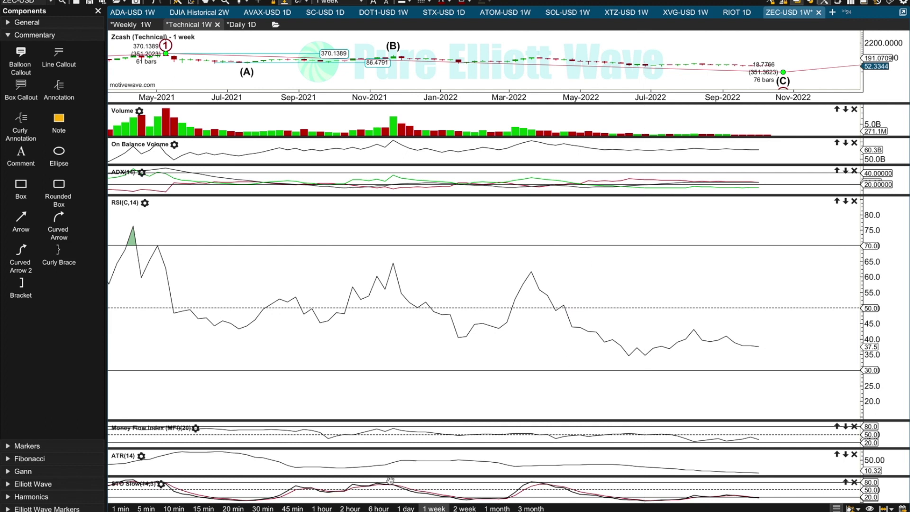
- Return to one-day bars, enlarge the Money Flow Index, and compare its September to October 2022 movement with price
click(406, 507)
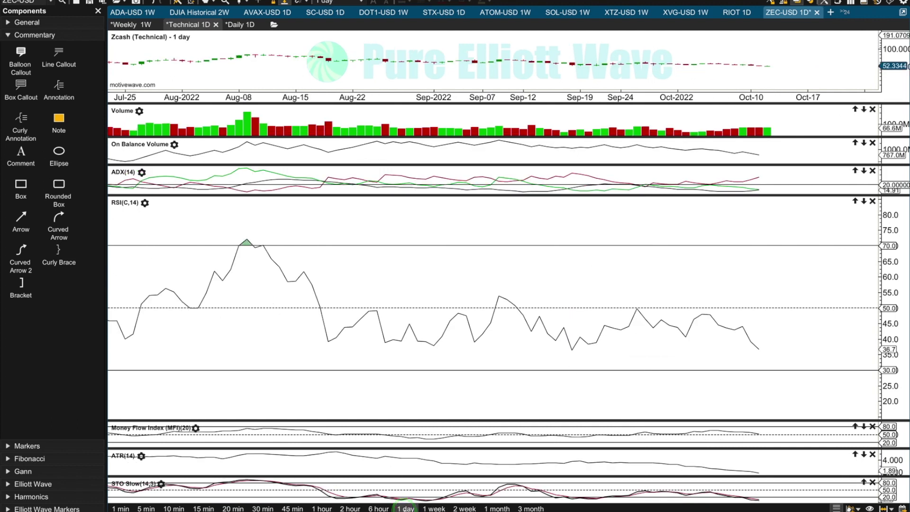
drag(325, 74, 612, 63)
drag(605, 421, 607, 201)
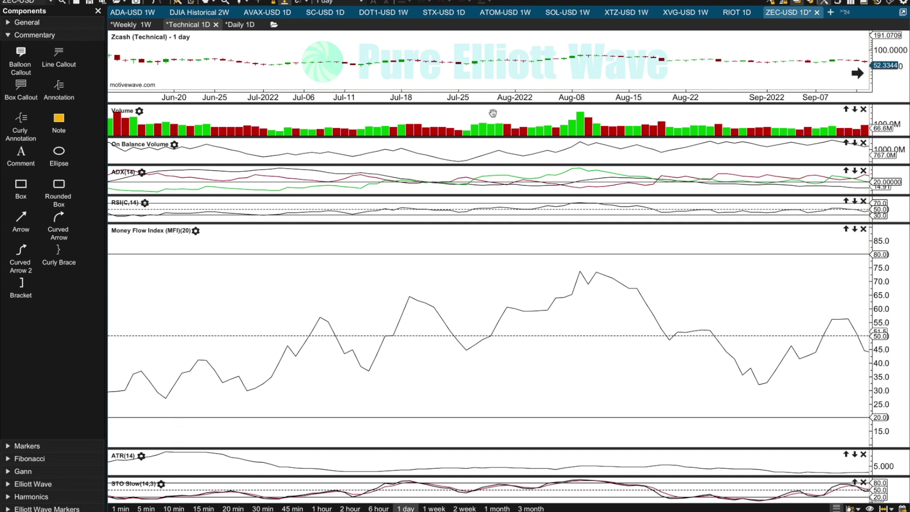
drag(722, 76, 397, 73)
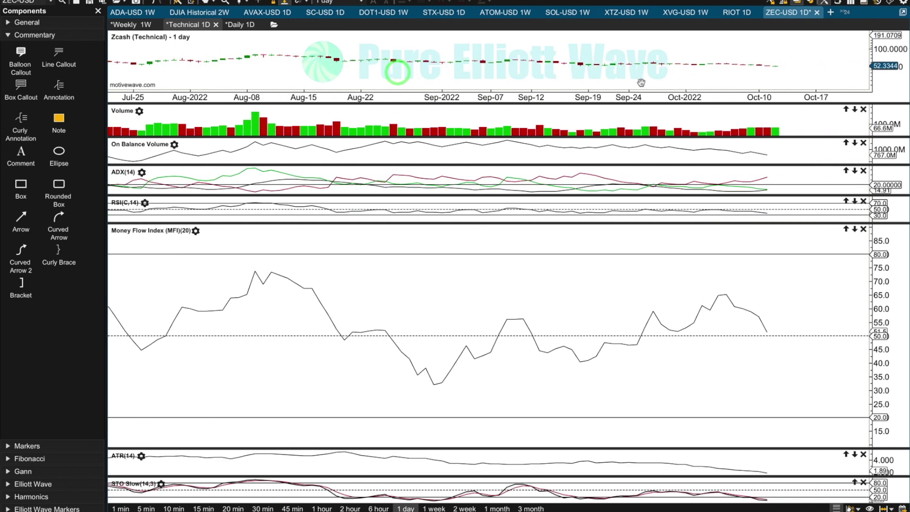
click(698, 73)
click(766, 73)
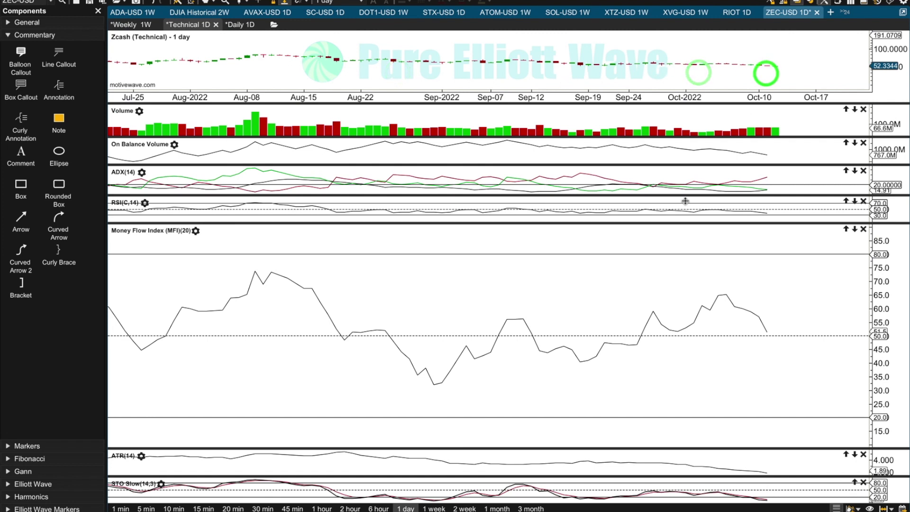
click(659, 349)
click(758, 331)
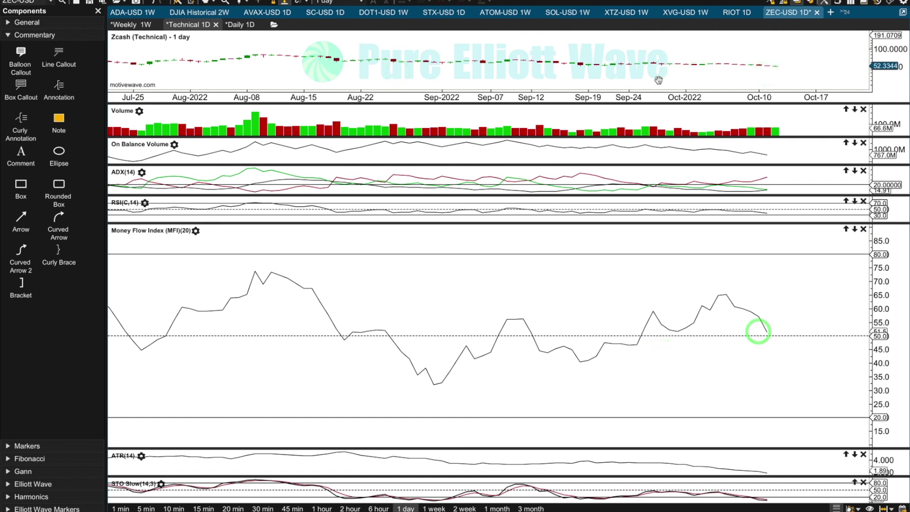
- Enlarge the ATR study, compare its 2021 peaks with the earlier history, and return to the latest daily bars
drag(604, 448, 605, 220)
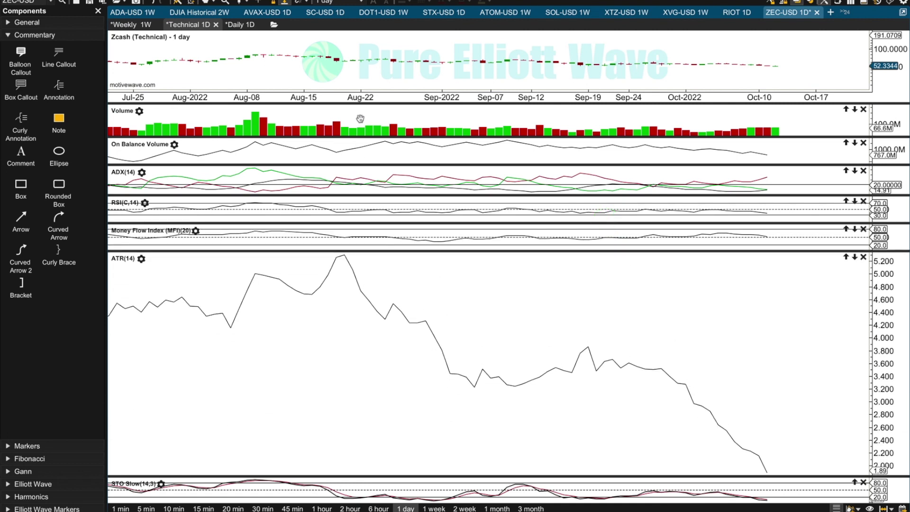
drag(349, 93, 575, 82)
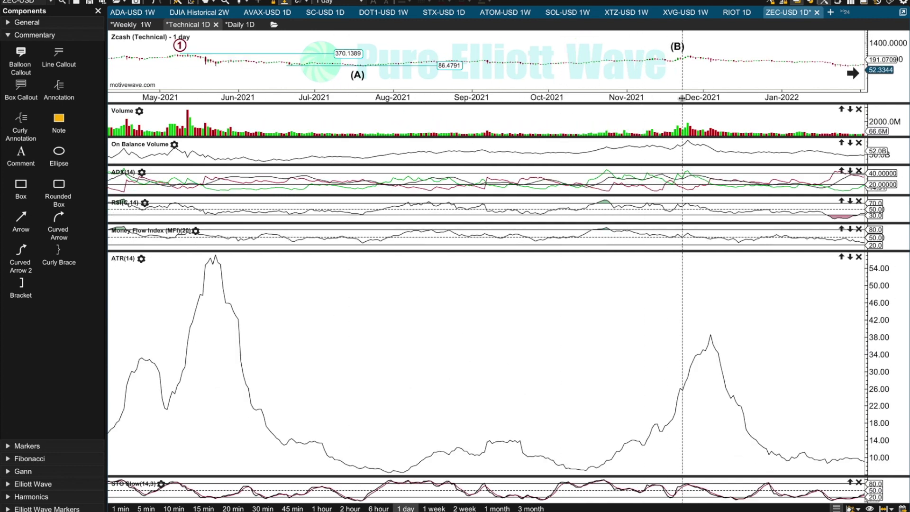
drag(388, 48, 798, 61)
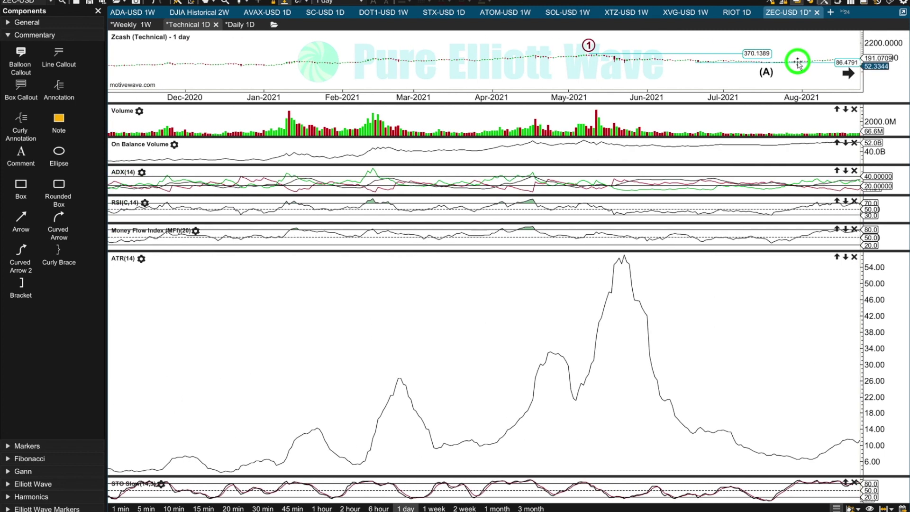
drag(350, 42, 556, 58)
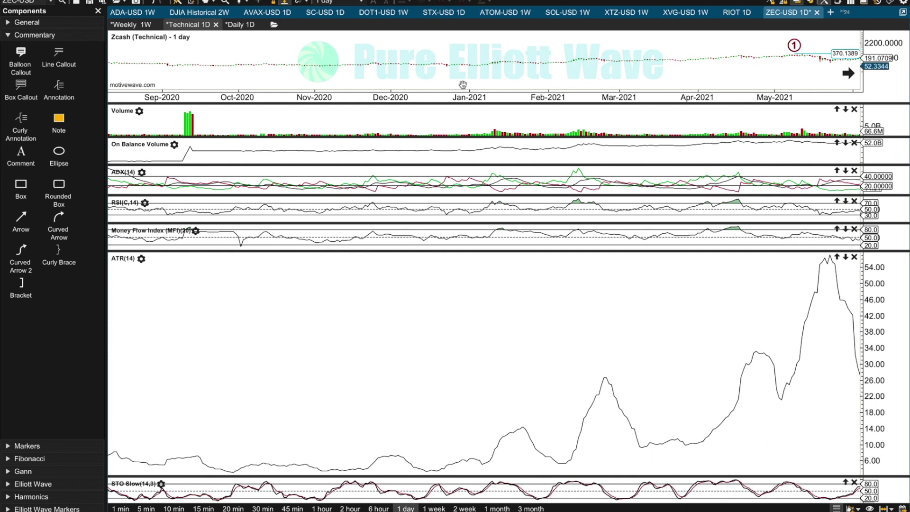
click(736, 65)
scroll(779, 70, down, 10)
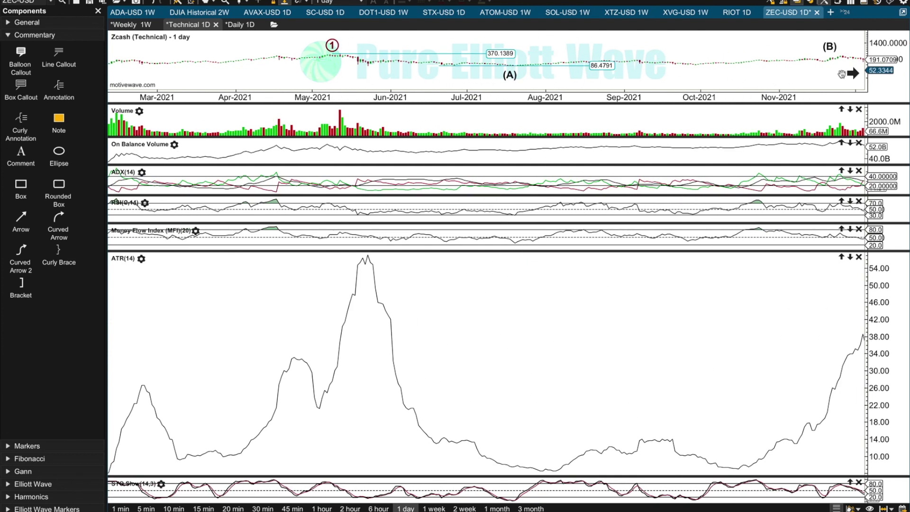
click(854, 74)
drag(650, 95, 635, 95)
- Examine the enlarged slow stochastic, and review the ATR, Money Flow Index, RSI and ADX studies again
drag(636, 477, 629, 292)
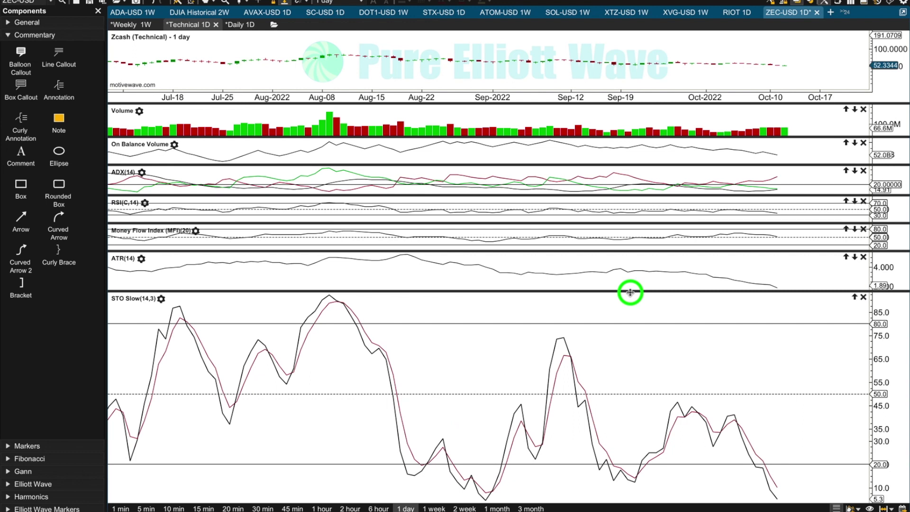
drag(629, 292, 643, 476)
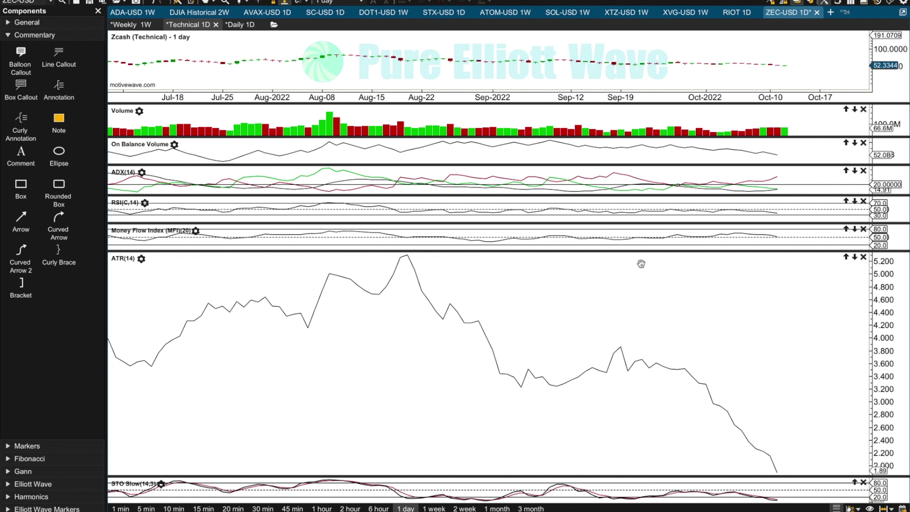
drag(642, 252, 649, 487)
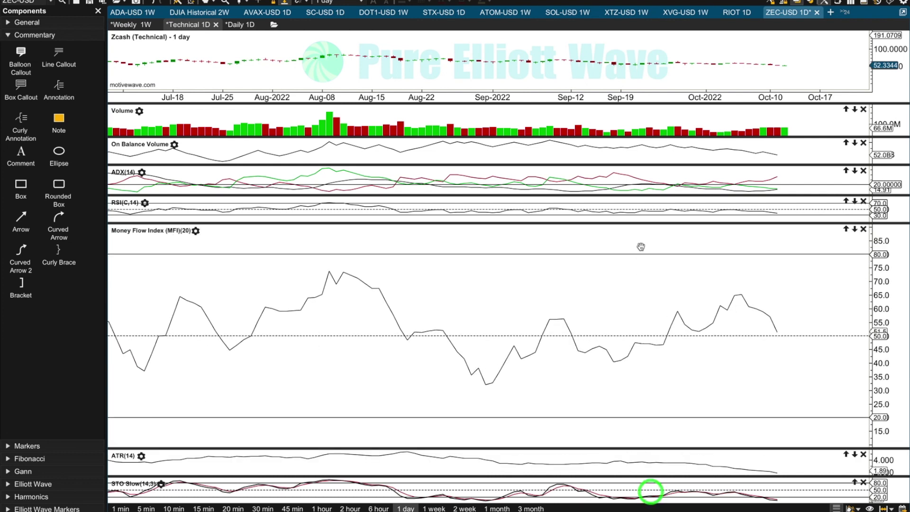
drag(638, 226, 637, 438)
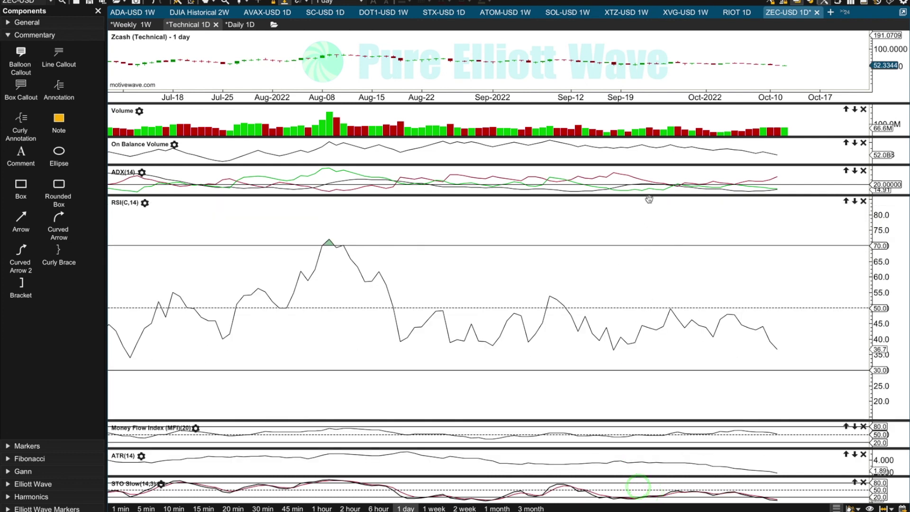
drag(646, 195, 647, 298)
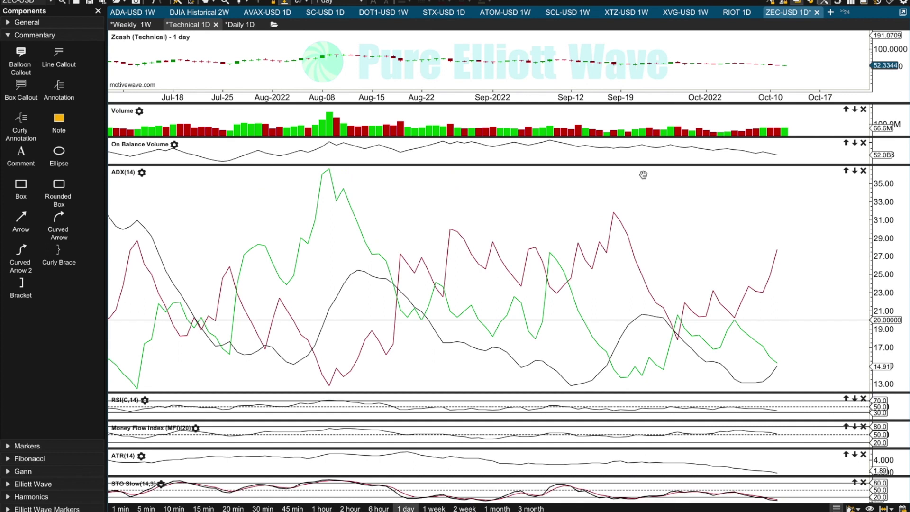
drag(632, 394, 655, 393)
- Open the Weekly chart and examine the wave 3 low and the length of each wave in the 1–5 count
click(132, 24)
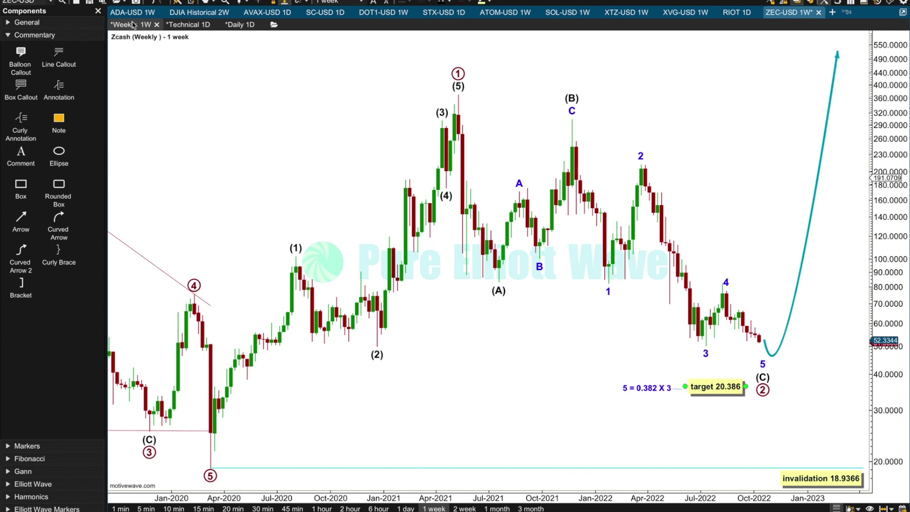
click(706, 348)
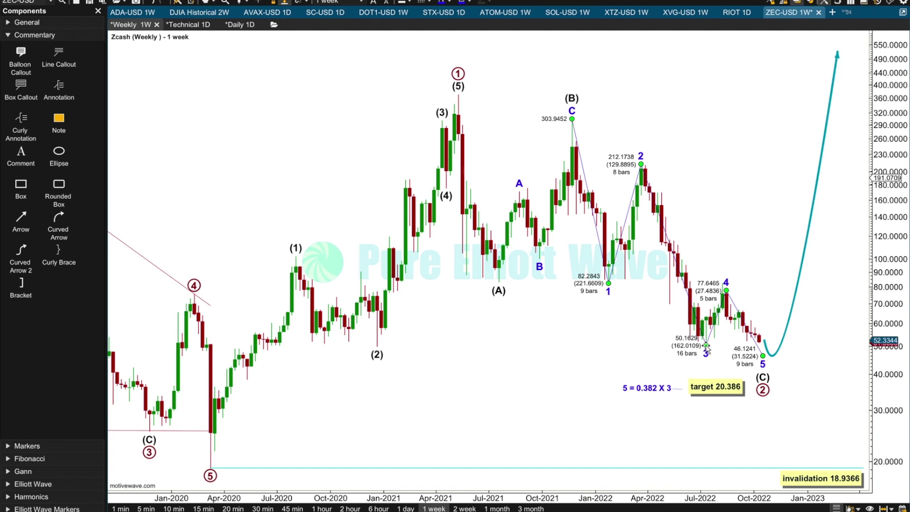
click(730, 399)
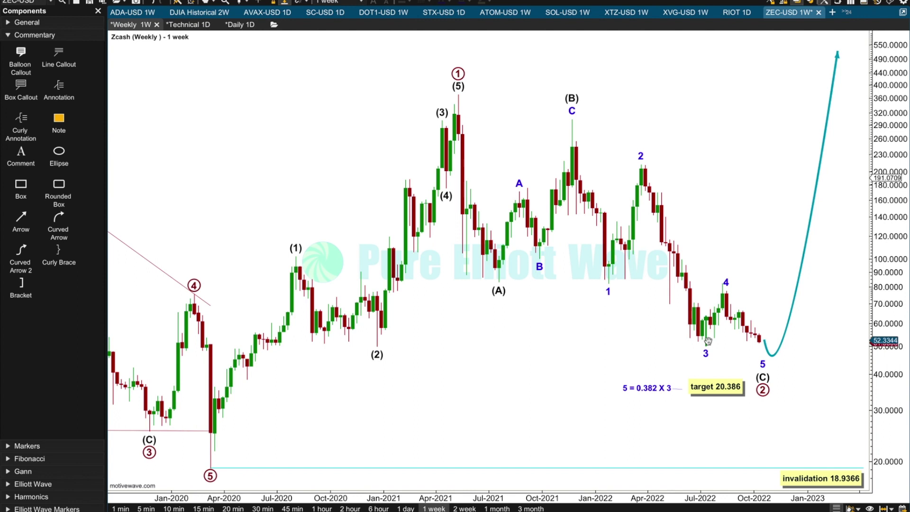
- On the Technical chart, give the price pane most of the height and extend the 25.4470 horizontal line past January 2023
key(ctrl+Tab)
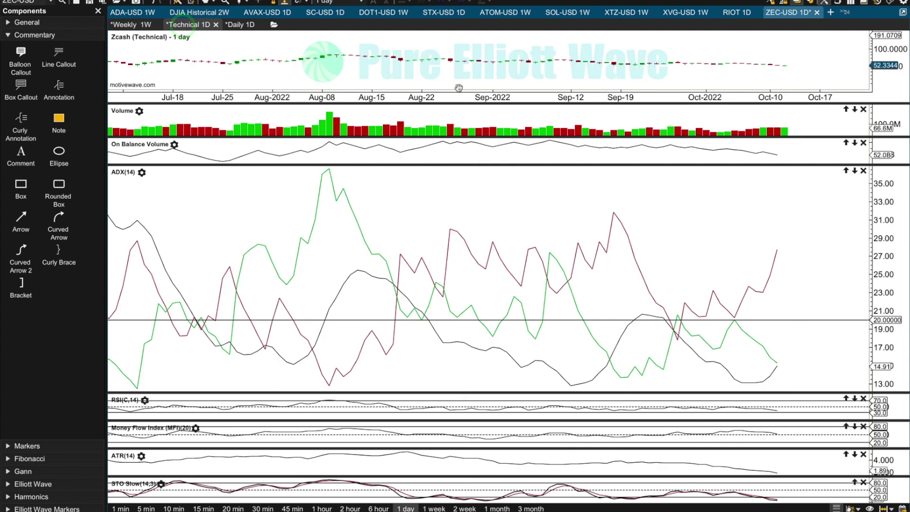
click(412, 308)
click(591, 239)
drag(594, 218, 906, 217)
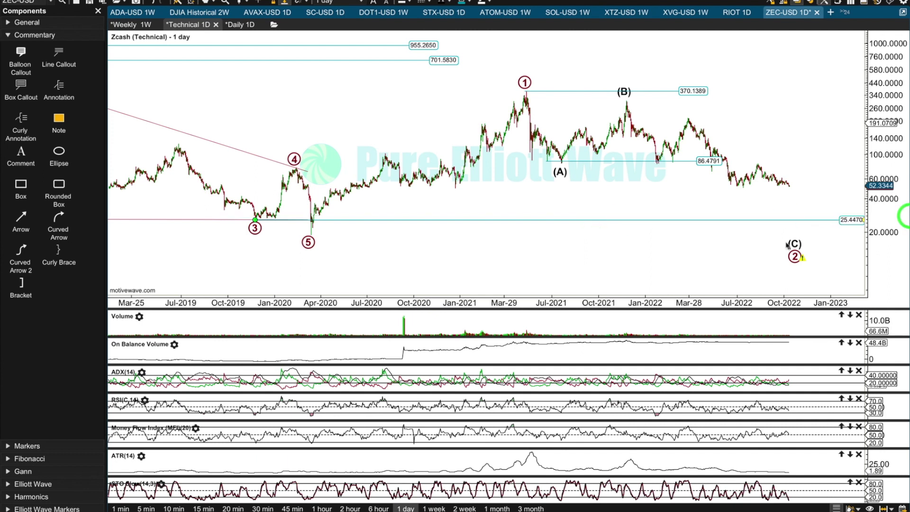
- Move the endpoint of wave (C) and circled 2 up to the 25.4470 line, after October 2022
drag(795, 256, 817, 217)
click(737, 251)
click(851, 220)
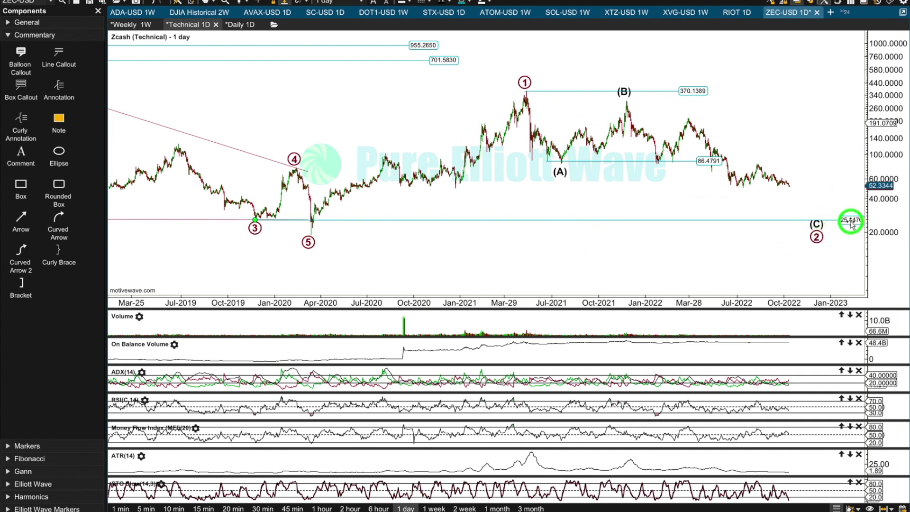